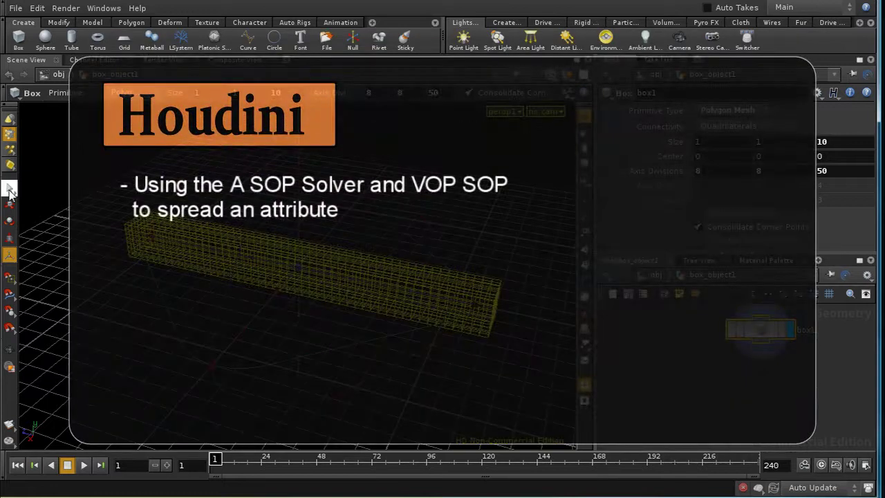
- Clear the point selection on the box and tumble the viewport around it
click(9, 190)
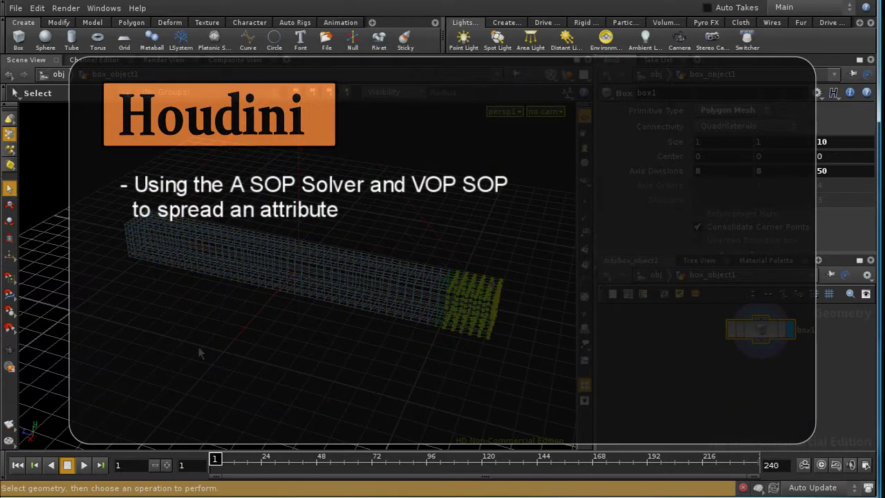
key(Escape)
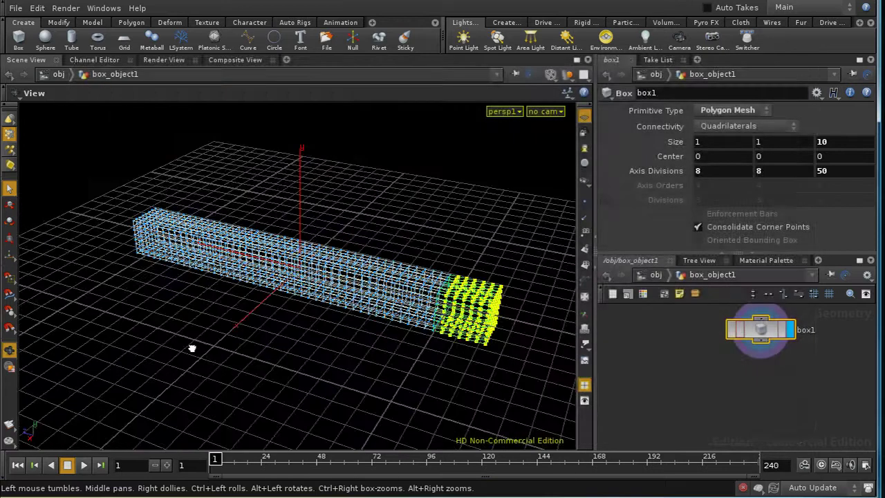
key(s)
click(408, 367)
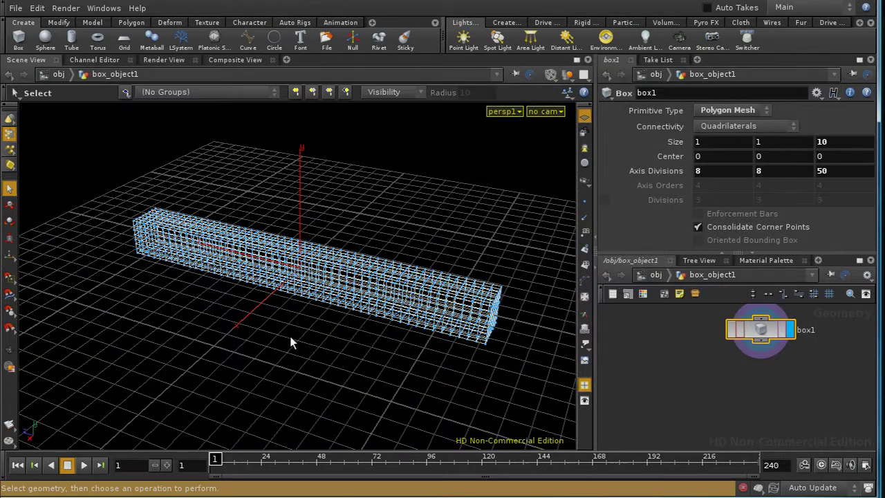
mouse_move(290, 336)
mouse_down()
mouse_move(323, 328)
mouse_move(297, 336)
mouse_up()
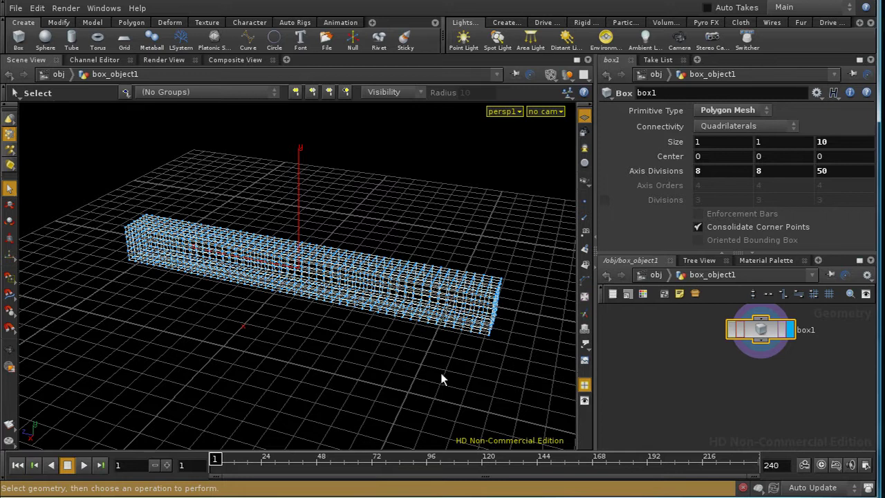
key(Escape)
drag(440, 373, 462, 351)
key(s)
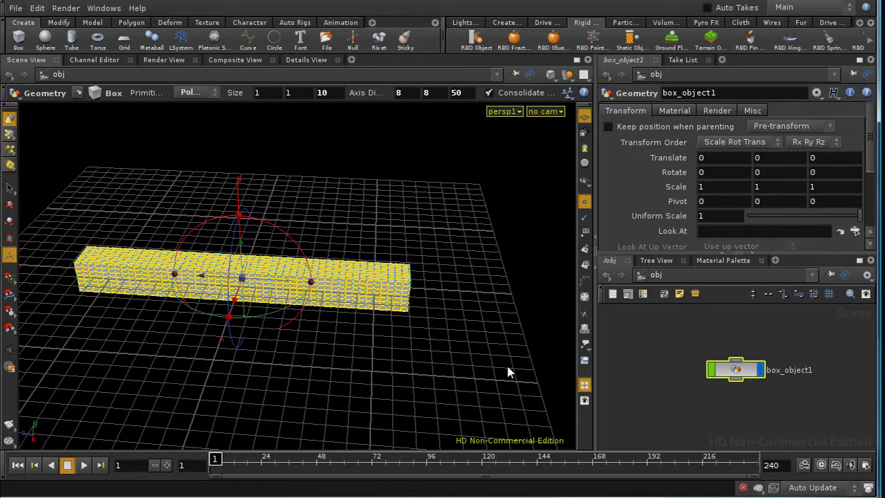
key(Escape)
drag(498, 347, 480, 231)
drag(477, 342, 367, 249)
scroll(518, 290, up, 5)
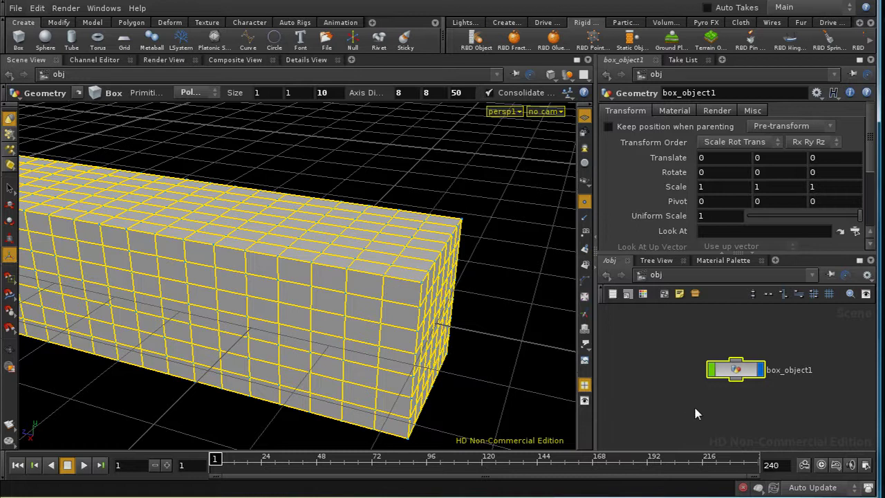
middle_drag(680, 393, 689, 378)
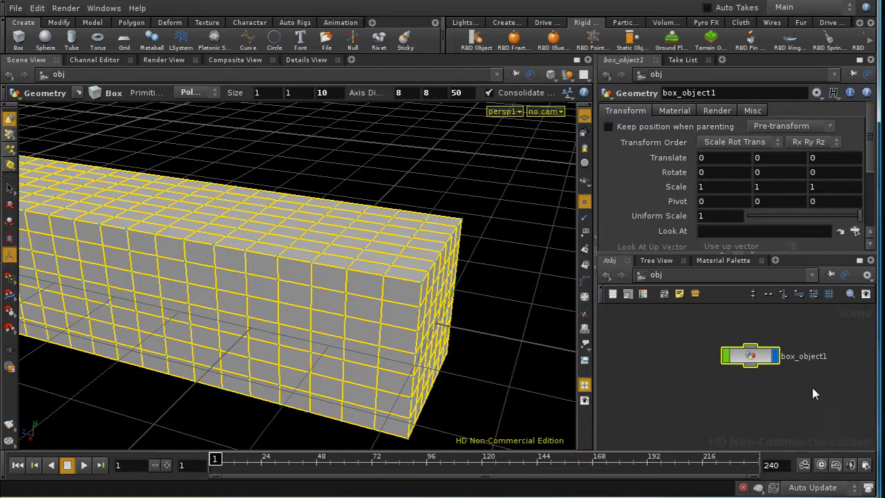
- Dive into box_object1 and nudge the box1 node slightly upward
double_click(750, 358)
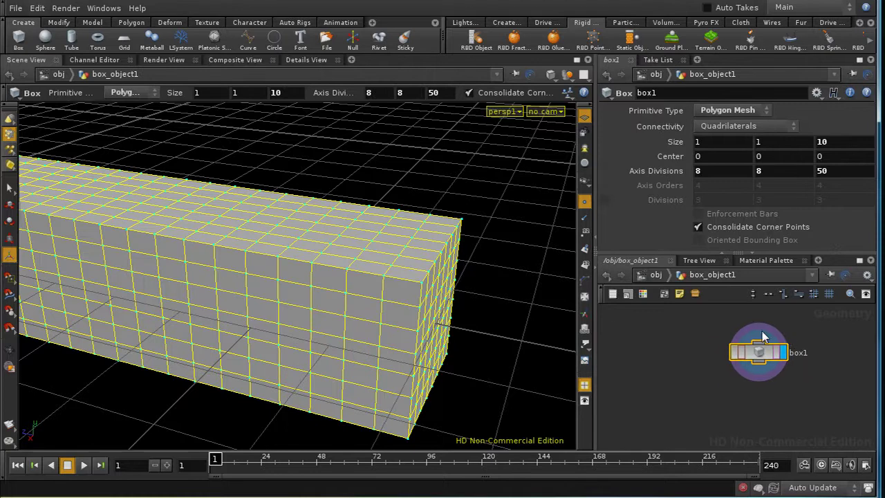
drag(779, 389, 751, 347)
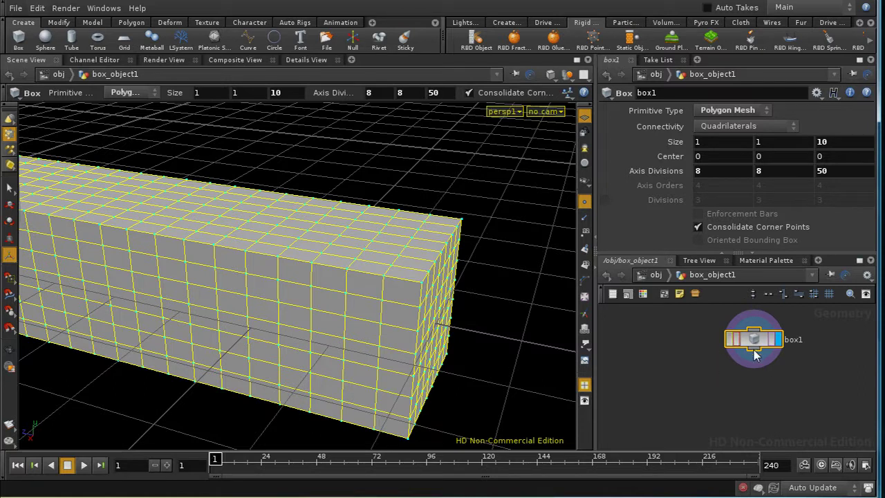
- Add an AttribCreate node under box1 with the attribute name heat
key(Tab)
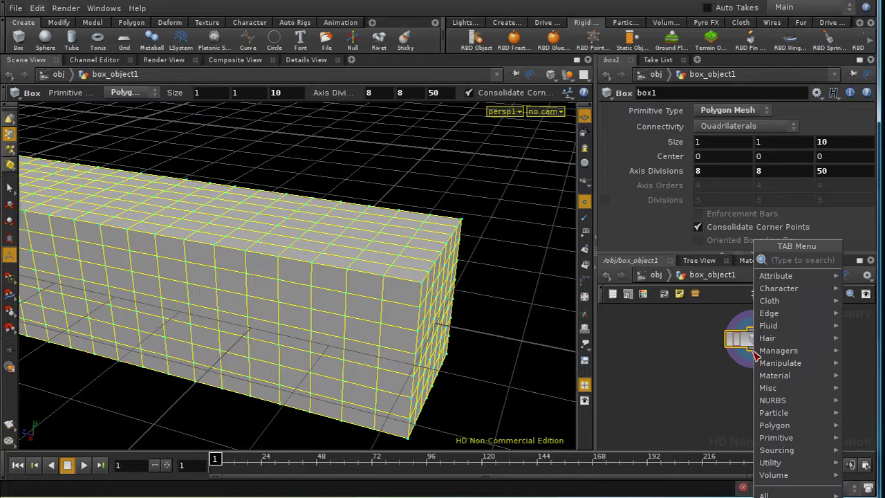
mouse_move(775, 276)
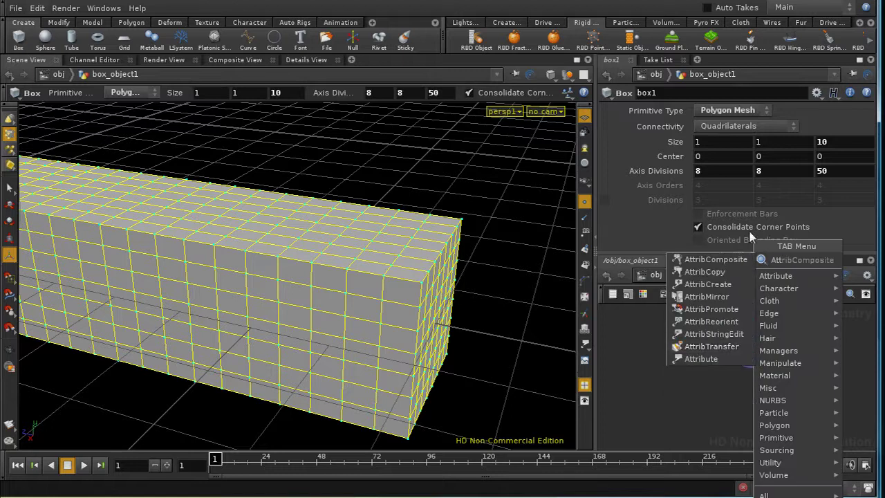
click(709, 284)
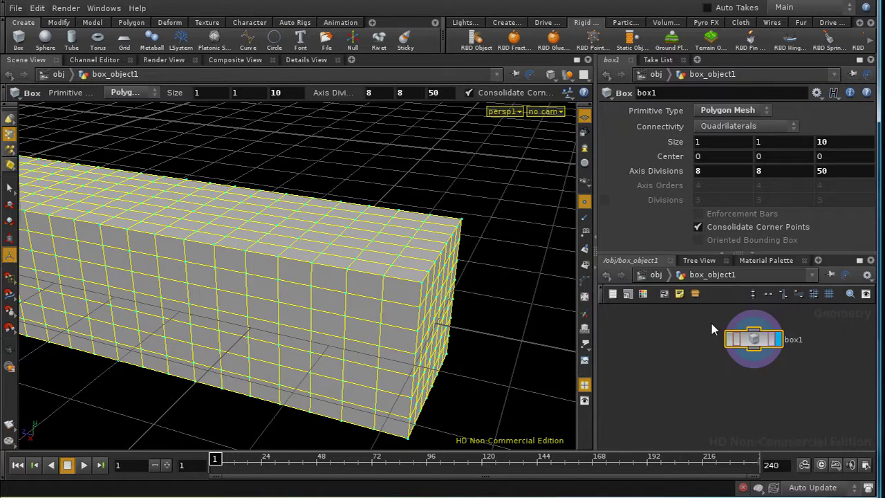
click(750, 392)
click(756, 133)
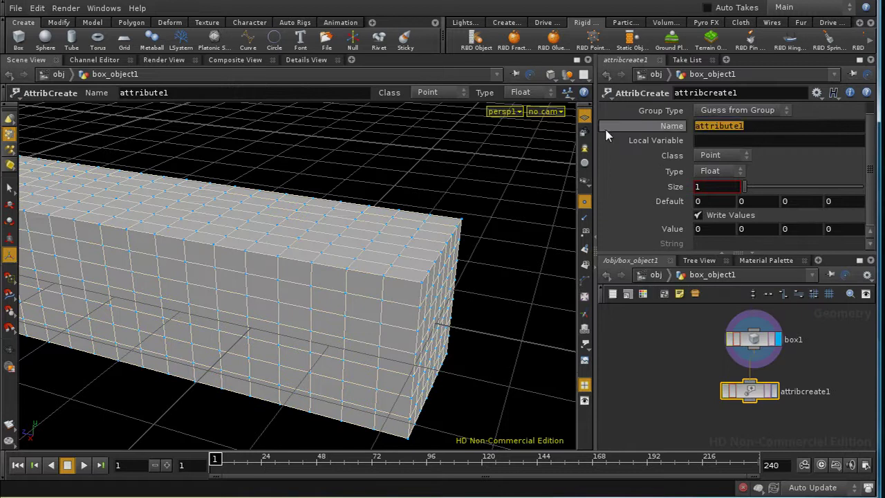
text(he)
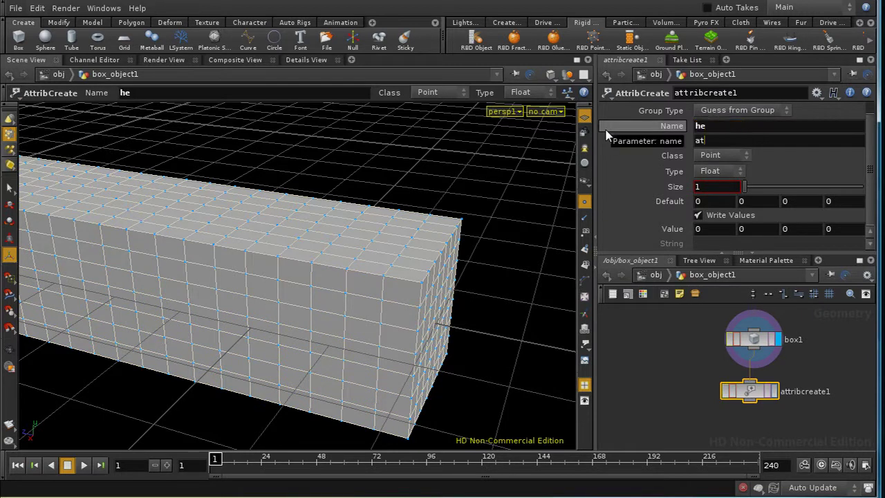
click(715, 125)
text(at)
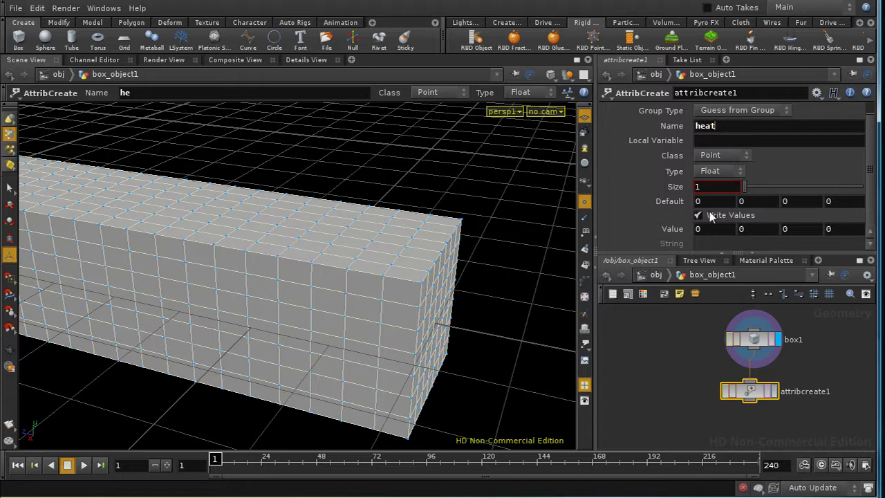
key(Return)
- Display attribcreate1's output and inspect its point attributes in the Details View spreadsheet
drag(763, 397, 766, 400)
click(779, 393)
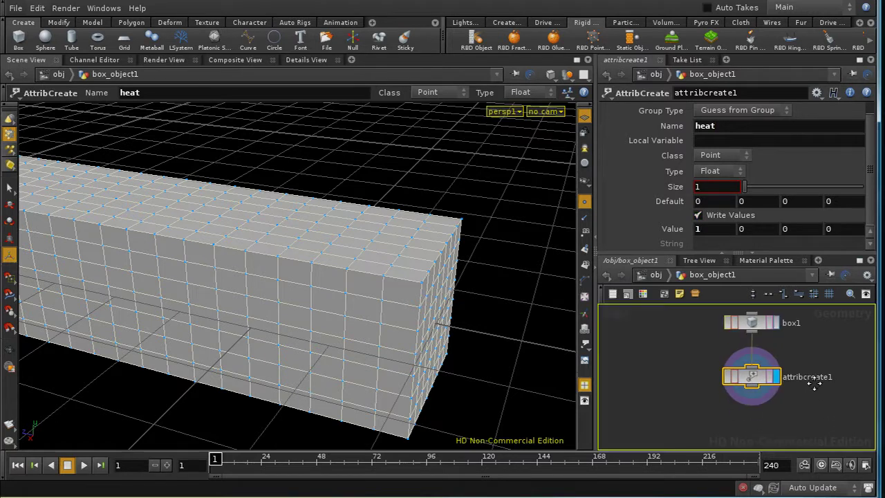
click(311, 60)
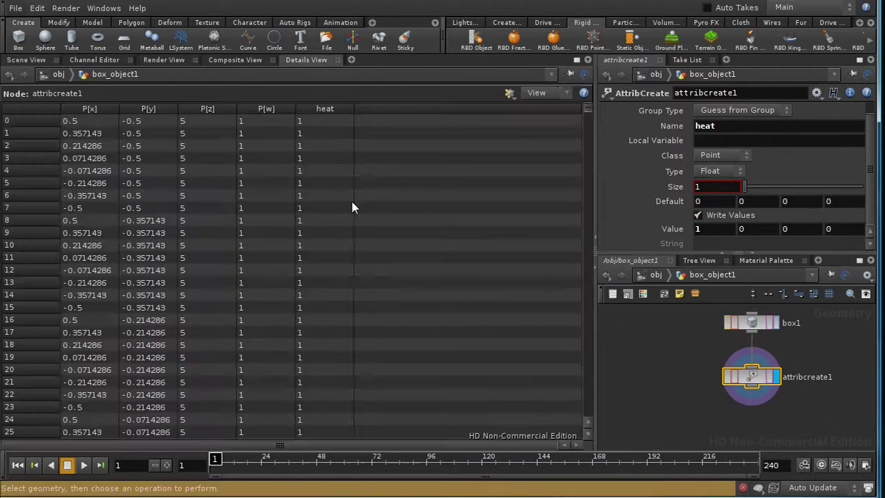
middle_drag(673, 389, 669, 359)
- Add attribcreate2 beneath attribcreate1 and make it the displayed node
key(Tab)
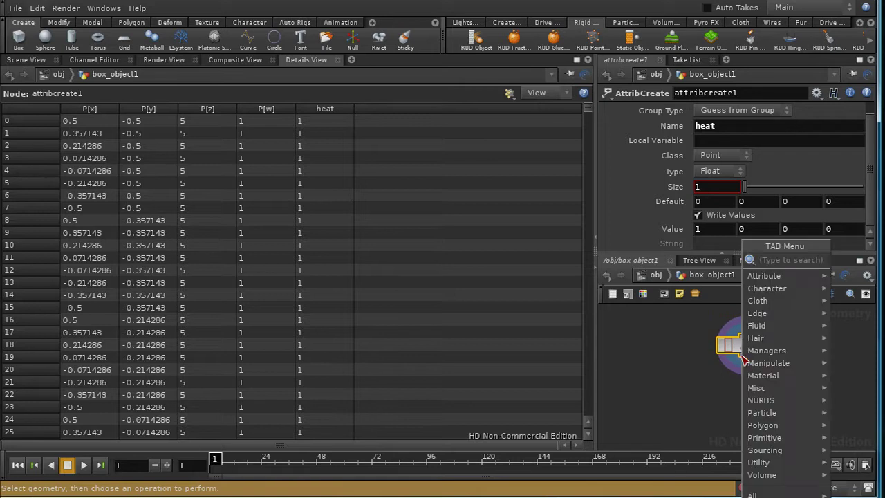
mouse_move(781, 276)
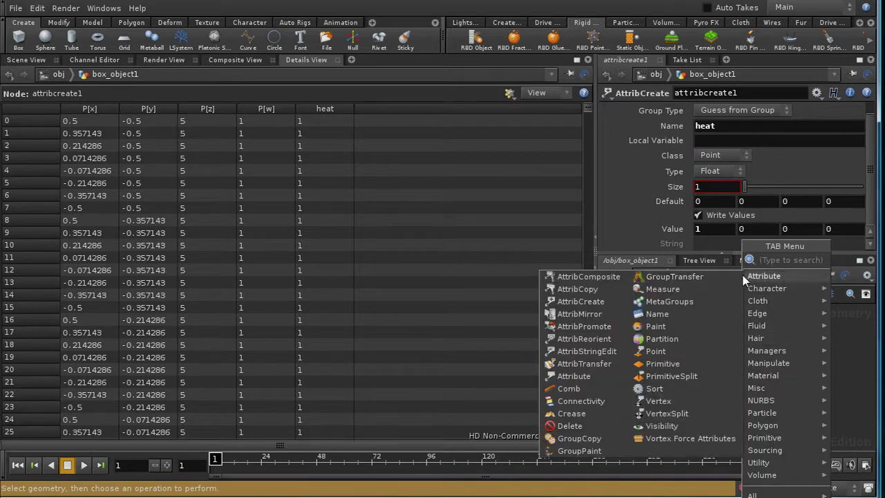
click(585, 302)
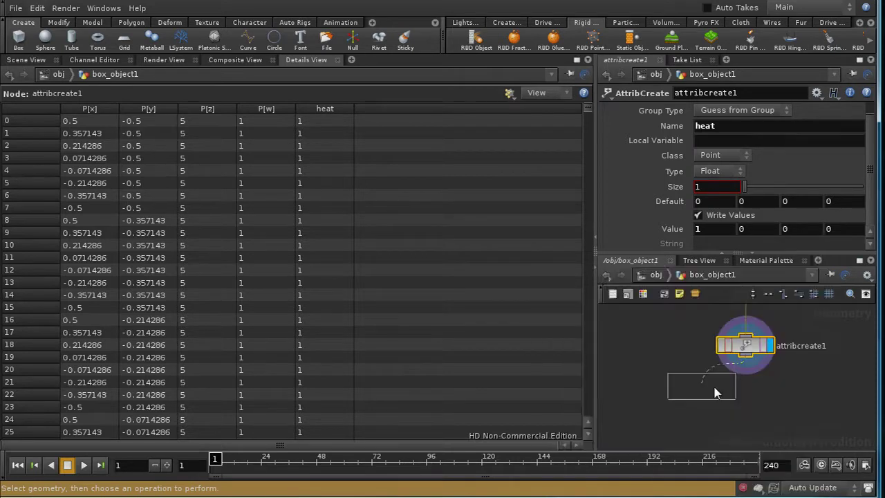
click(750, 400)
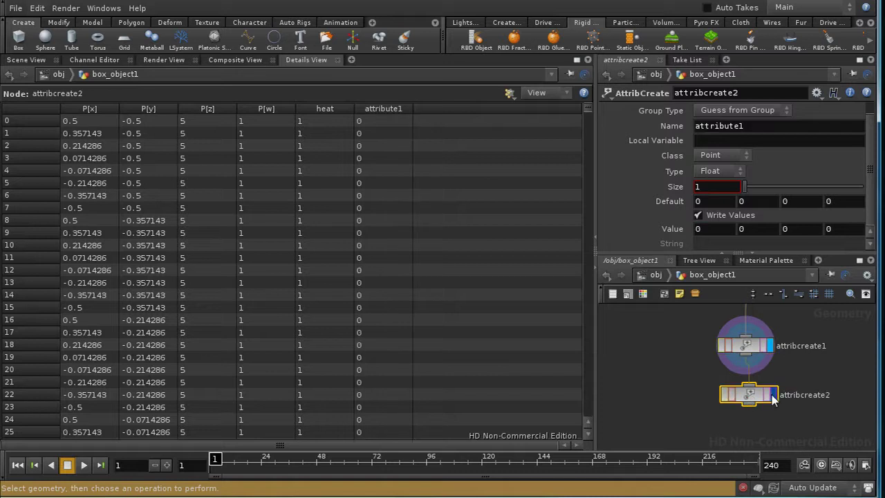
click(773, 396)
drag(766, 397, 762, 408)
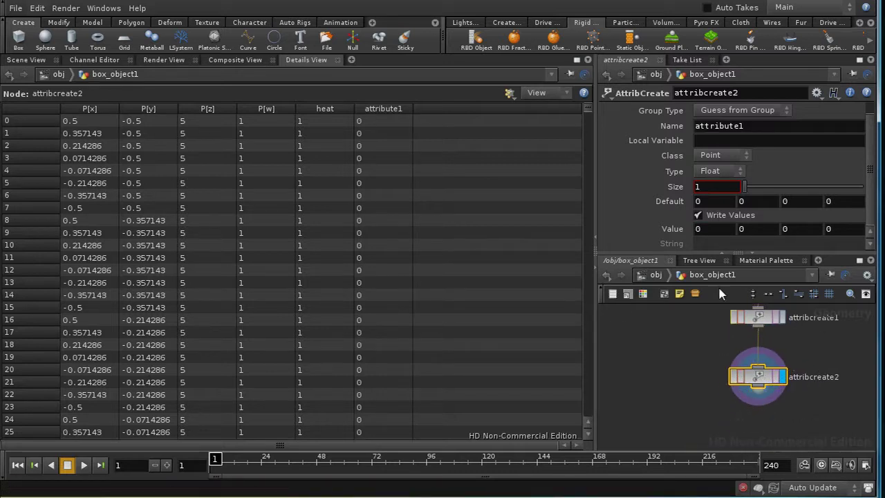
- Set attribcreate2's attribute name to heat and its value to $HEAT + 1
drag(744, 127, 638, 135)
text(heat)
key(BackSpace)
text(t)
click(710, 229)
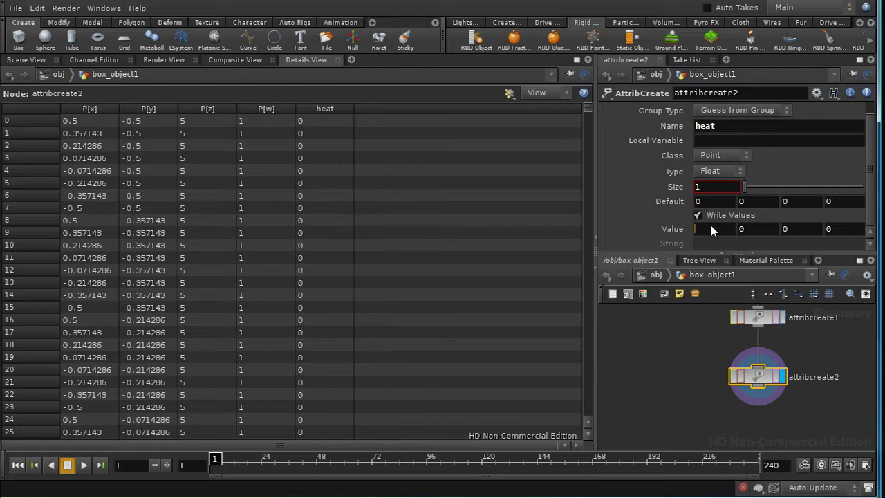
text($HEAT)
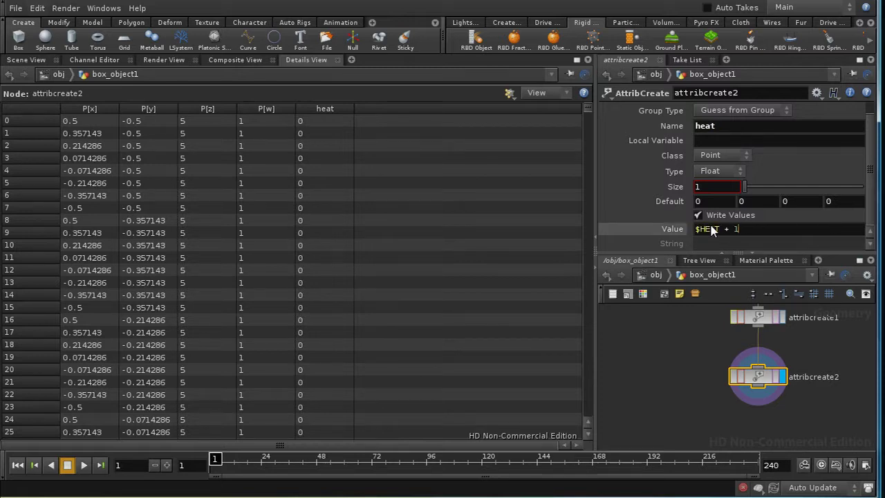
text( + 1)
key(Return)
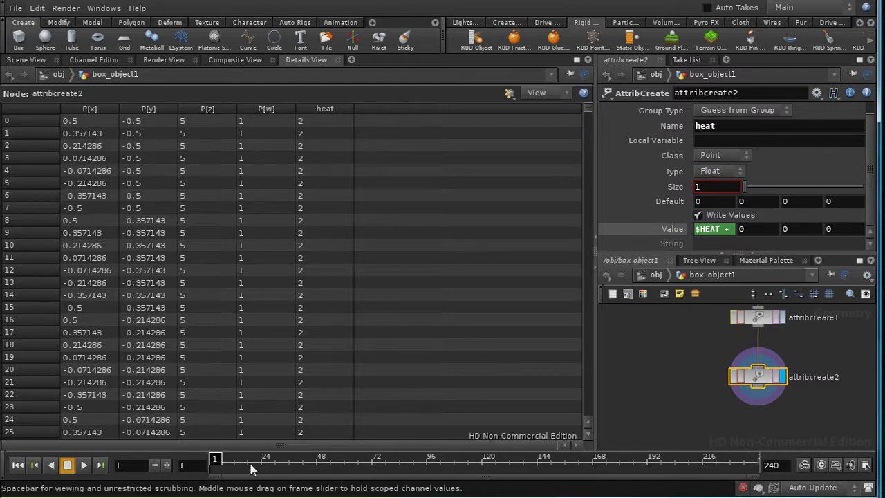
mouse_move(218, 458)
mouse_down()
mouse_move(417, 458)
mouse_move(215, 460)
mouse_up()
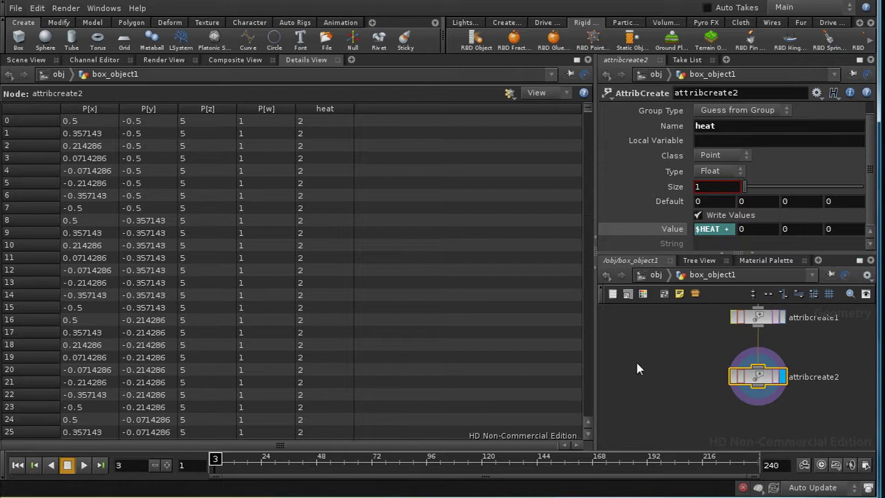
scroll(652, 391, down, 3)
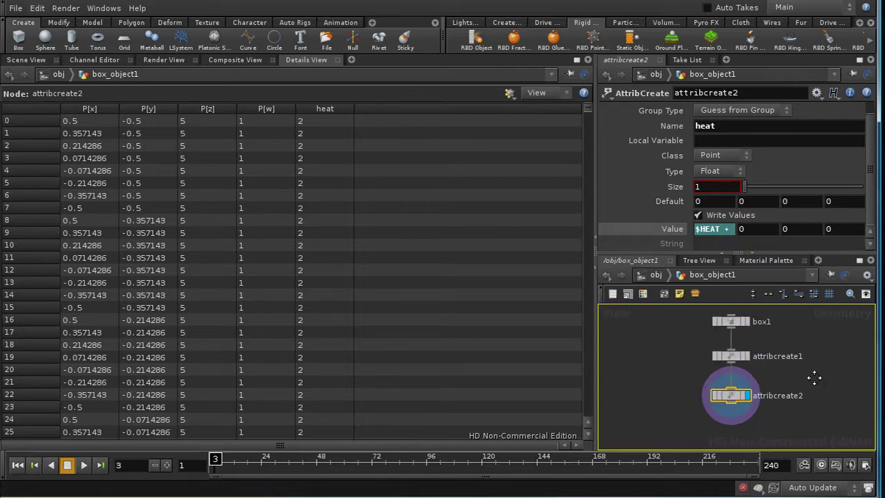
key(h)
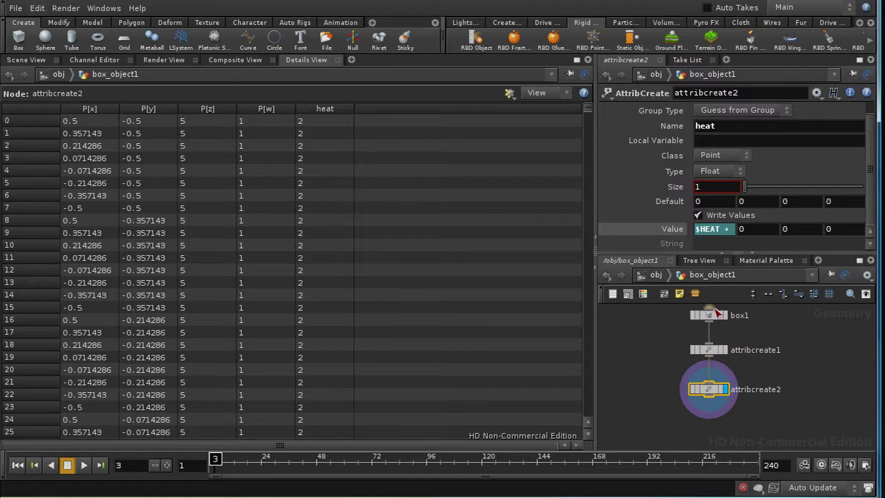
click(717, 352)
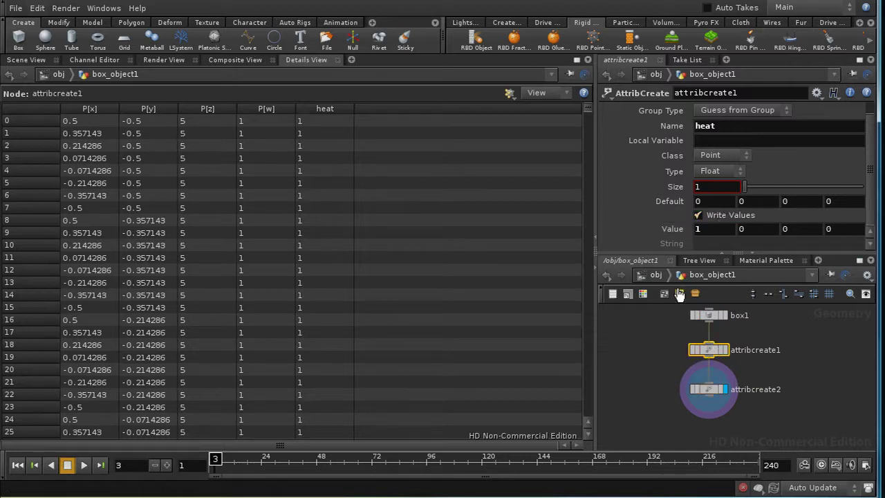
click(708, 389)
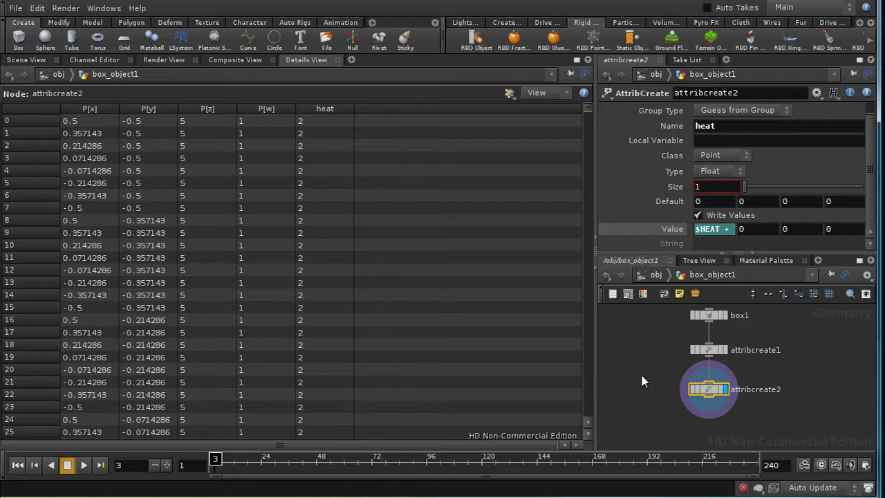
middle_drag(642, 380, 654, 378)
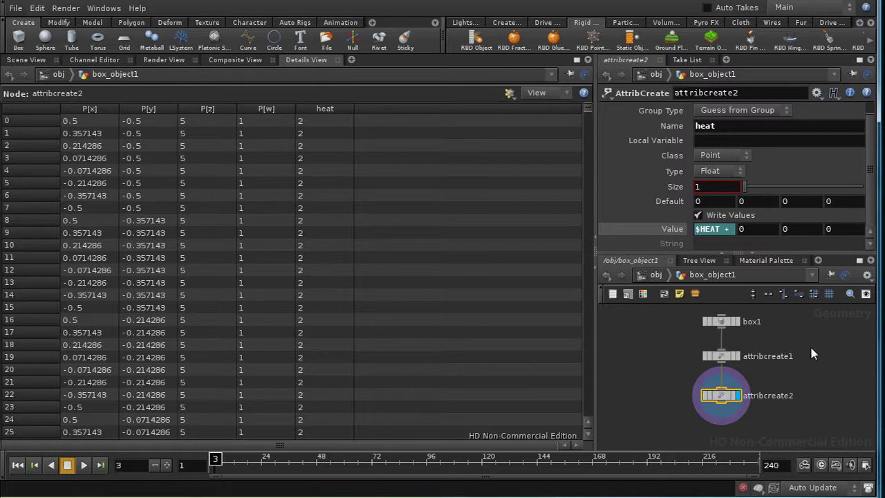
scroll(812, 343, down, 1)
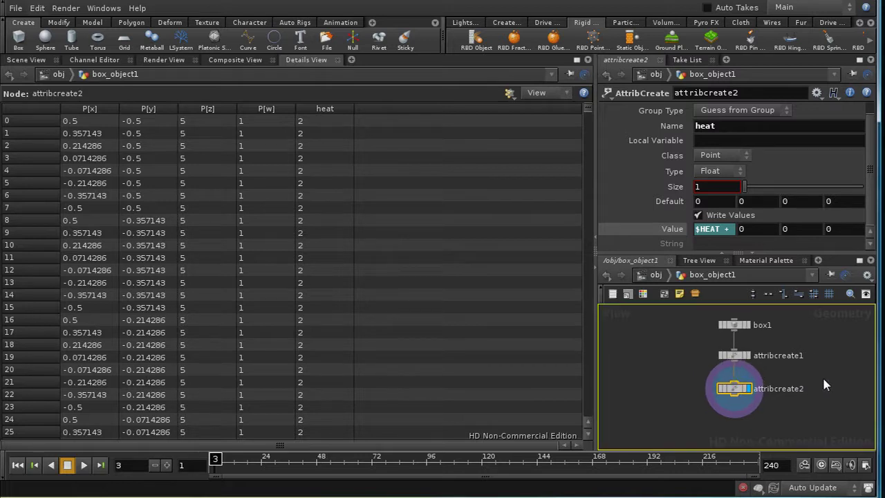
middle_drag(824, 385, 806, 382)
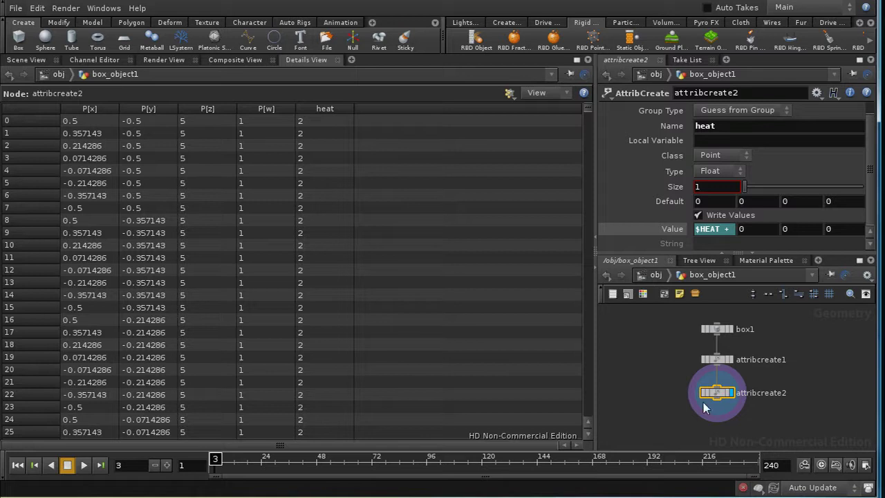
middle_drag(788, 413, 765, 392)
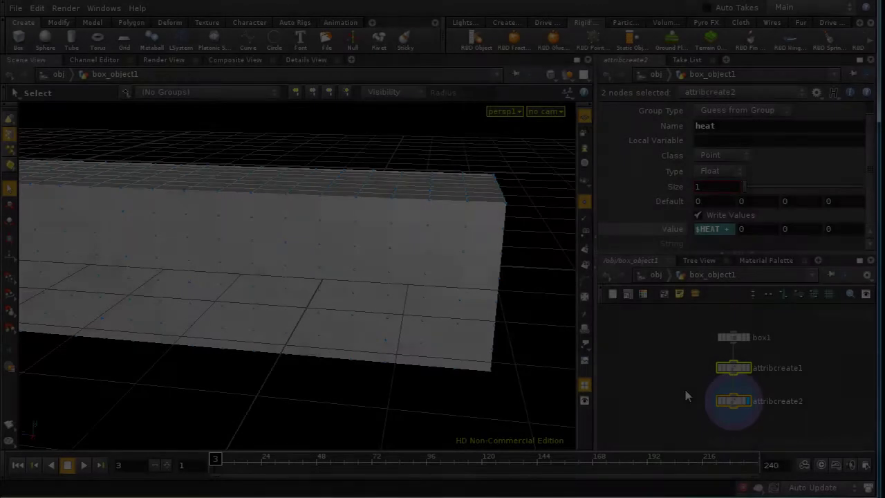
- Delete both AttribCreate nodes and box-select the points at the box's far end
drag(684, 387, 773, 422)
key(Delete)
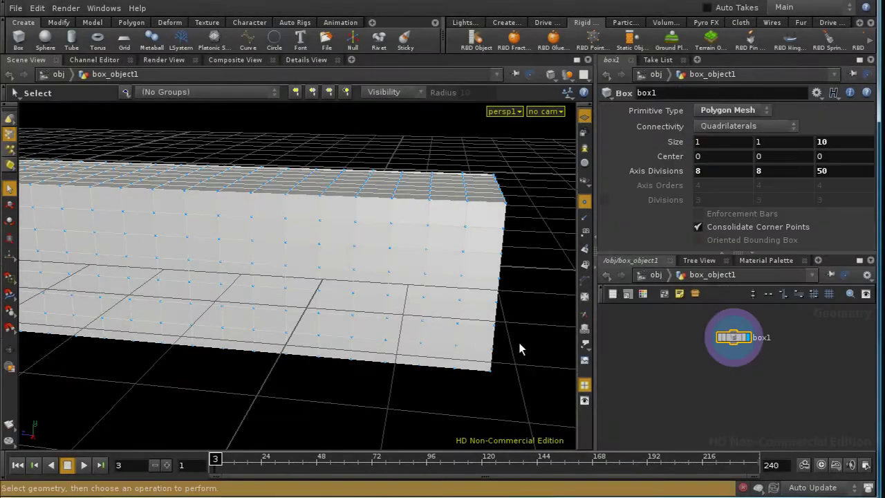
key(Escape)
drag(519, 343, 466, 287)
key(s)
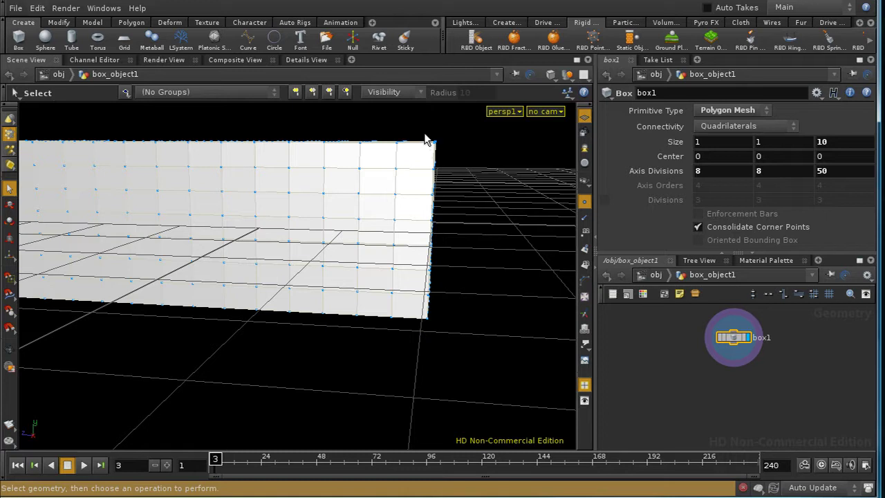
drag(425, 131, 436, 267)
drag(456, 323, 478, 324)
key(Escape)
key(s)
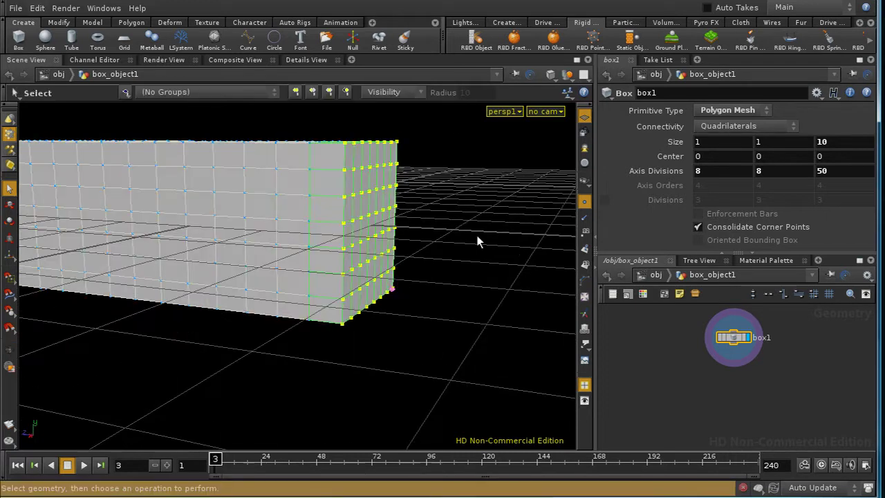
- Add an AttribCreate named create_heat on those points, writing attribute heat with value 1
key(Tab)
text(at)
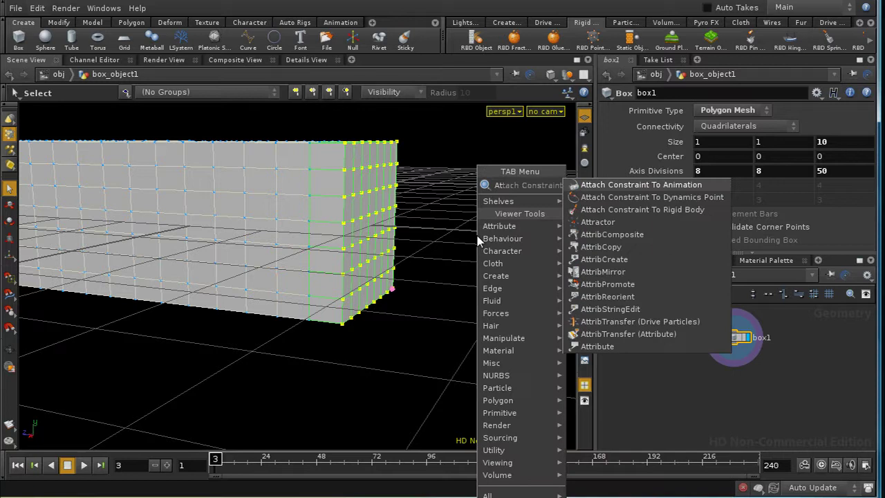
click(598, 266)
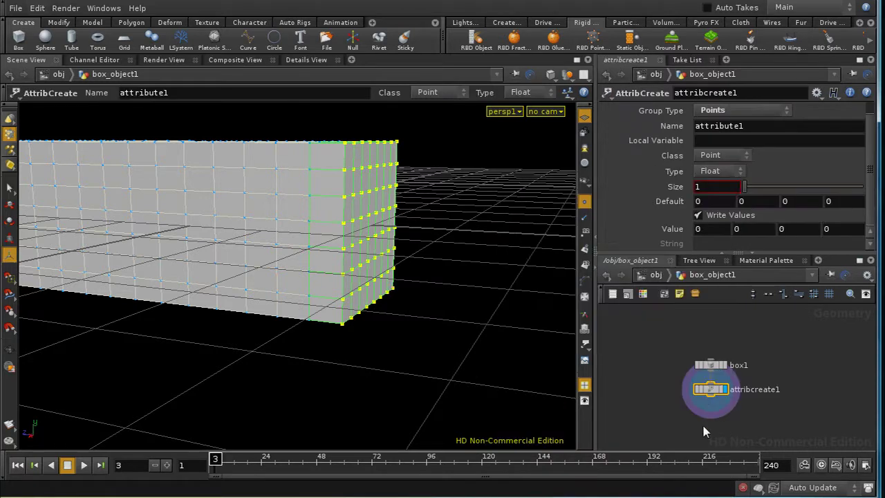
click(754, 92)
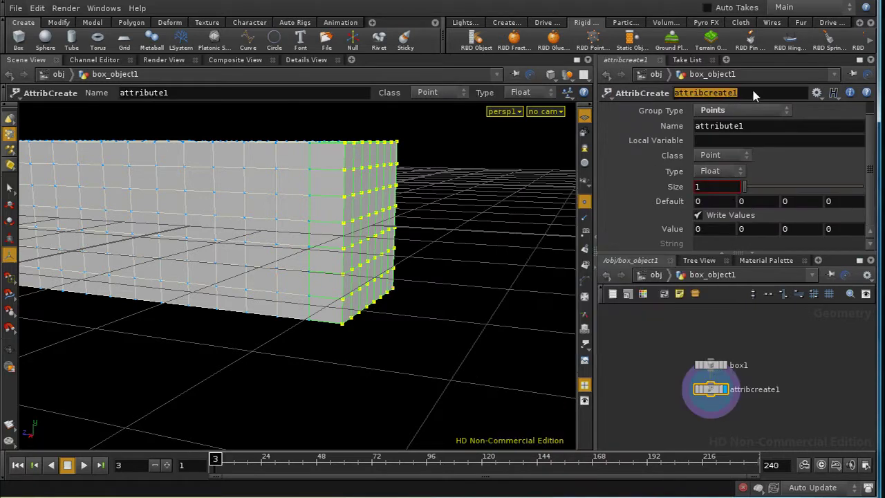
text(create_e)
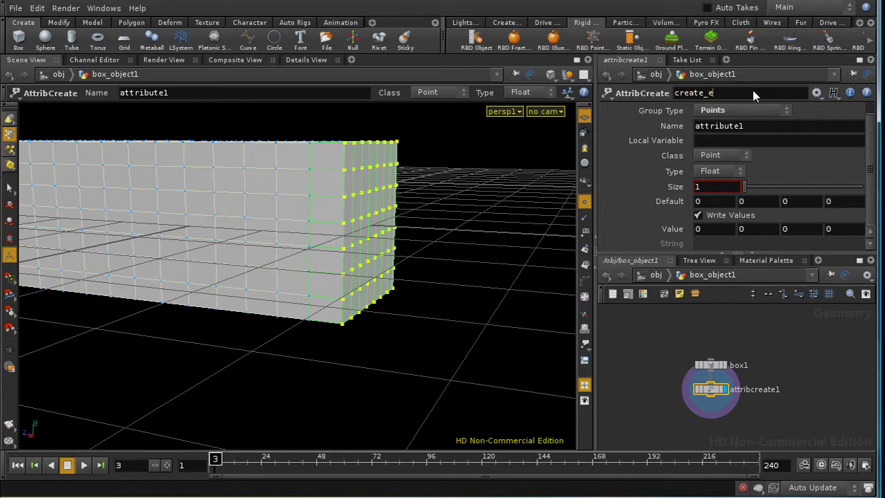
key(BackSpace)
text(heat)
key(Return)
drag(754, 125, 697, 125)
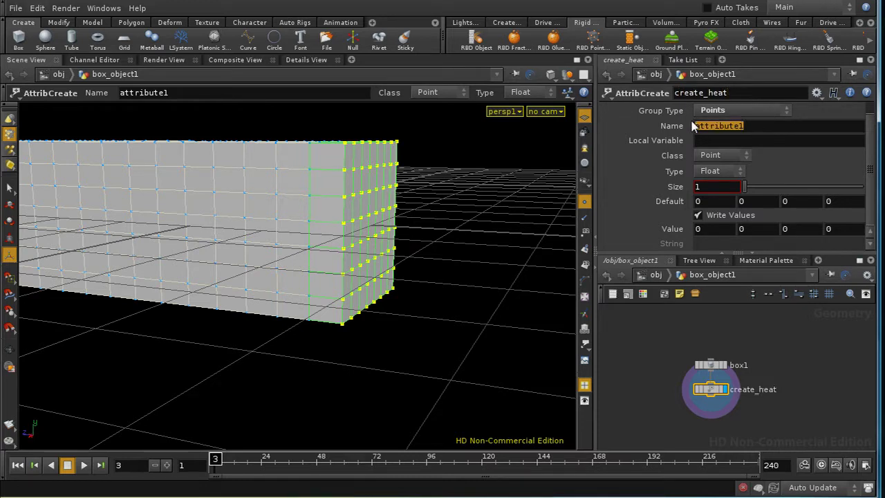
text(heat)
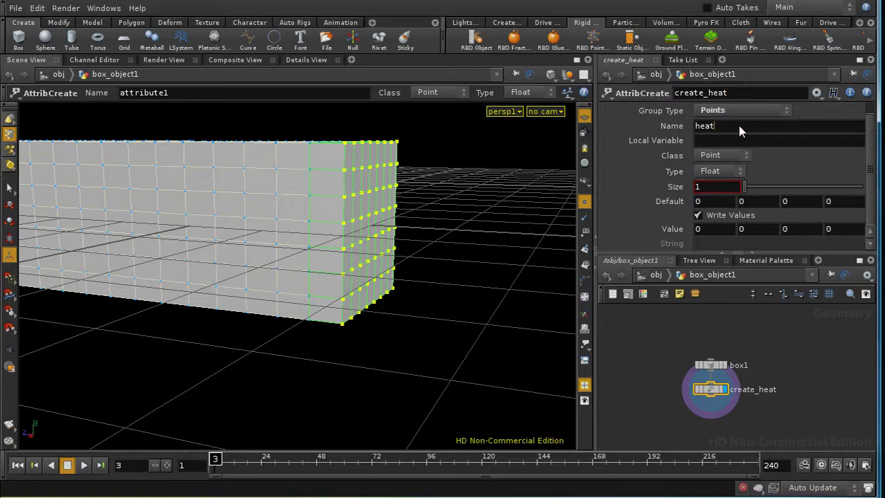
click(715, 229)
click(313, 60)
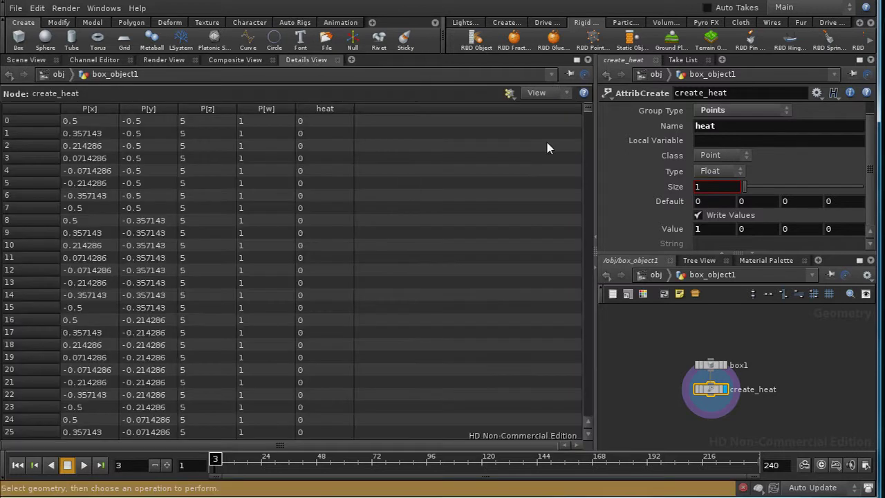
mouse_move(592, 111)
mouse_down()
mouse_move(591, 165)
mouse_move(596, 98)
mouse_up()
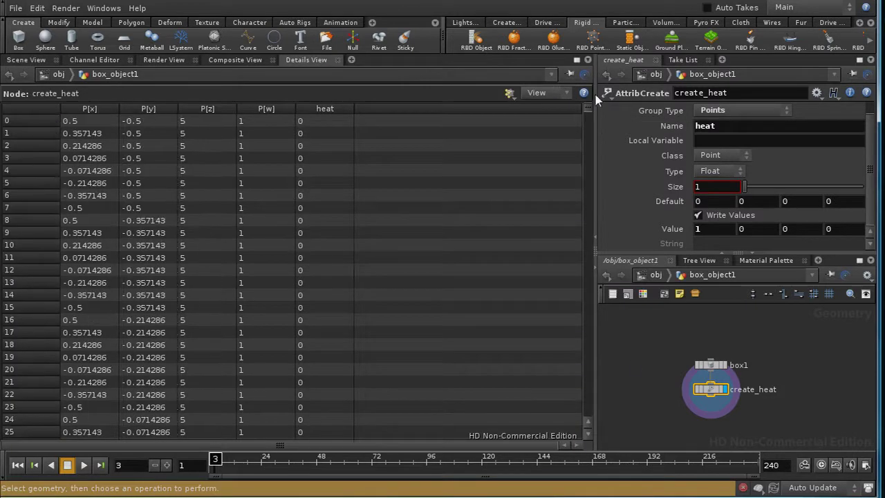
click(654, 274)
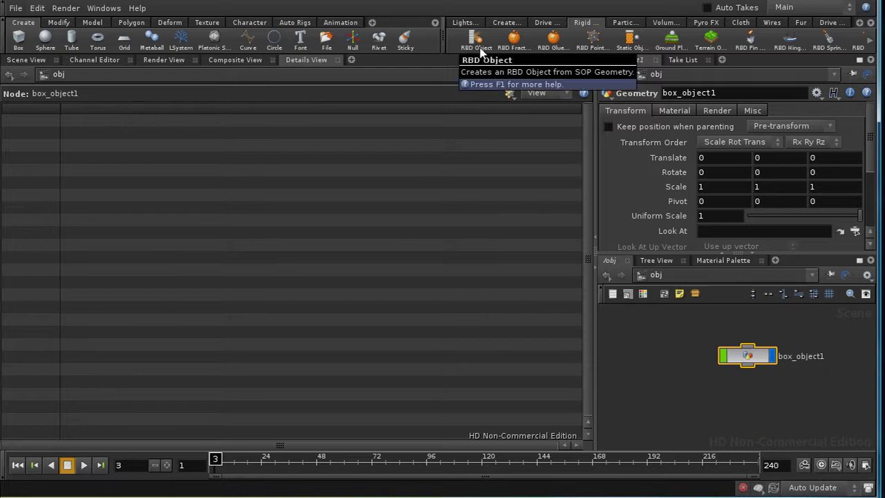
click(26, 60)
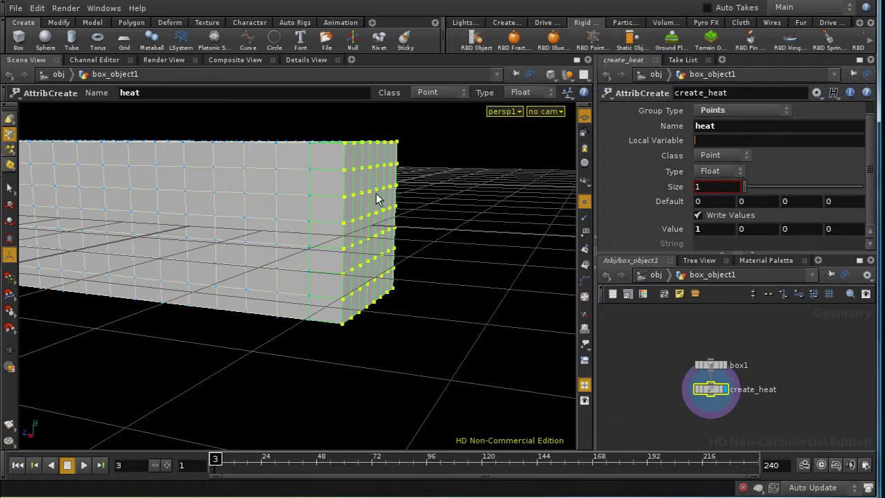
- Back at object level, turn box_object1 into a rigid body object
click(9, 188)
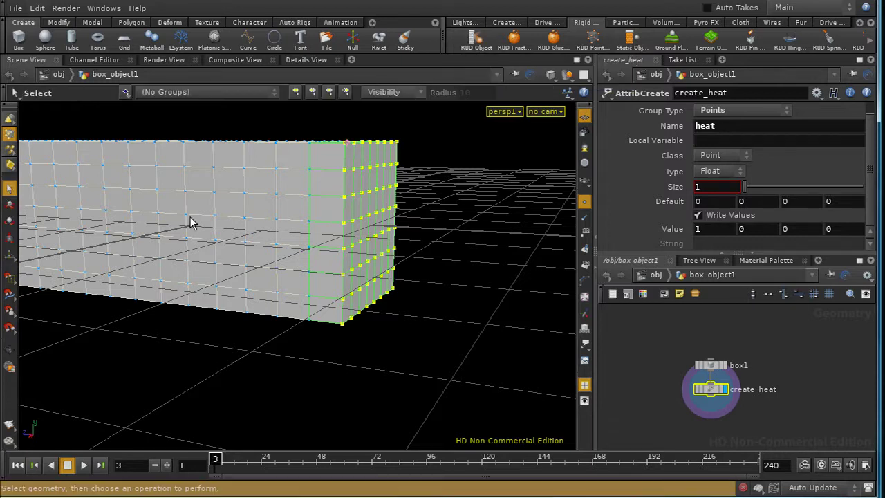
click(9, 119)
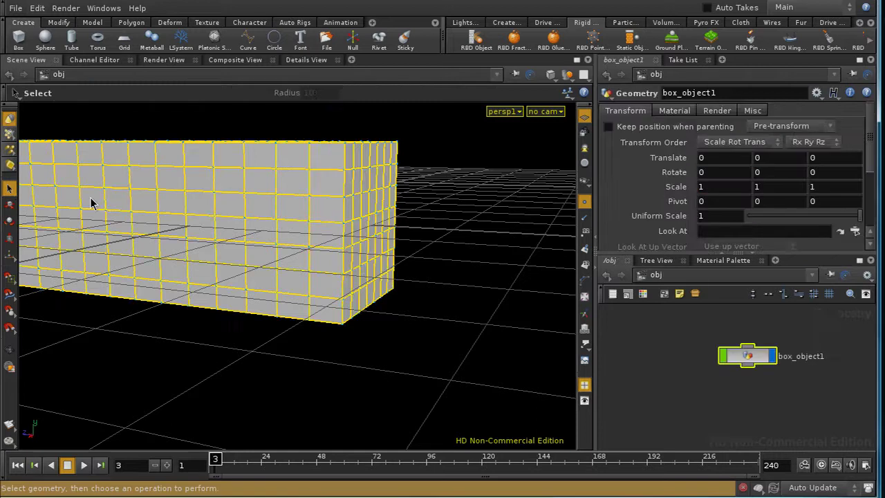
click(476, 38)
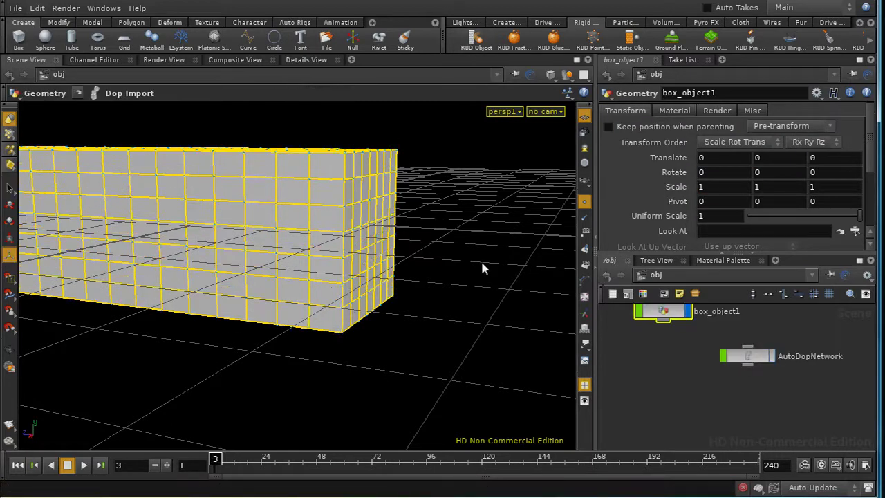
- Inside the AutoDopNetwork, delete merge2, rigidbodysolver1, merge1 and gravity1, keeping box_object1
drag(772, 356, 733, 365)
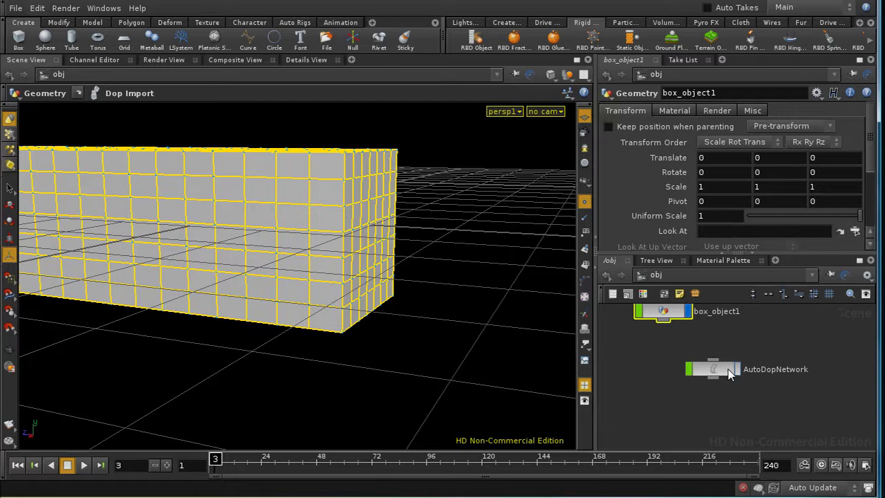
double_click(733, 366)
scroll(841, 367, down, 3)
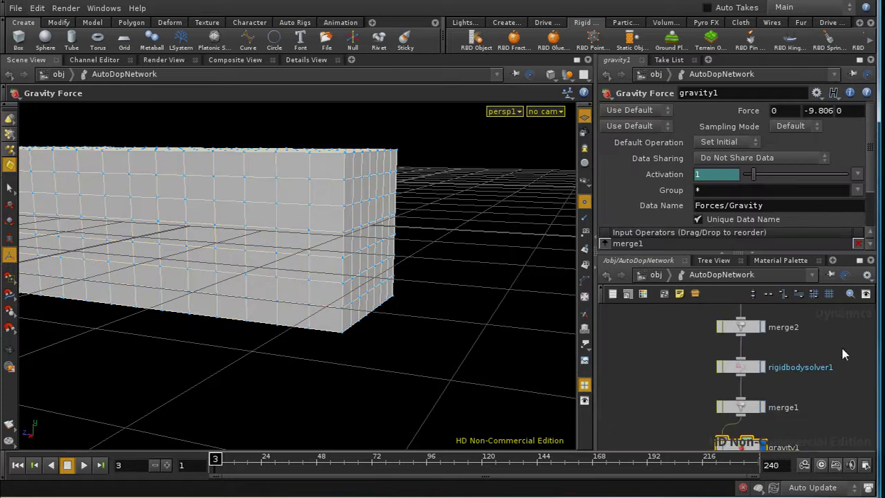
scroll(707, 346, down, 2)
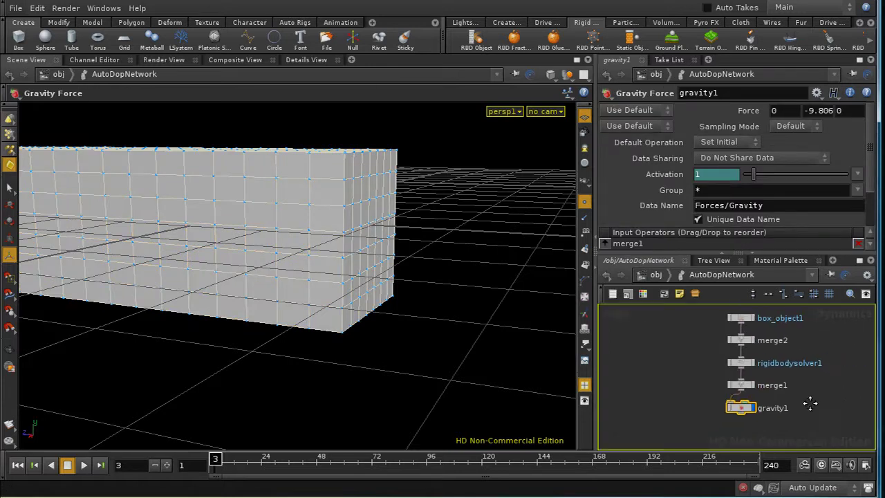
drag(704, 333, 761, 426)
key(Delete)
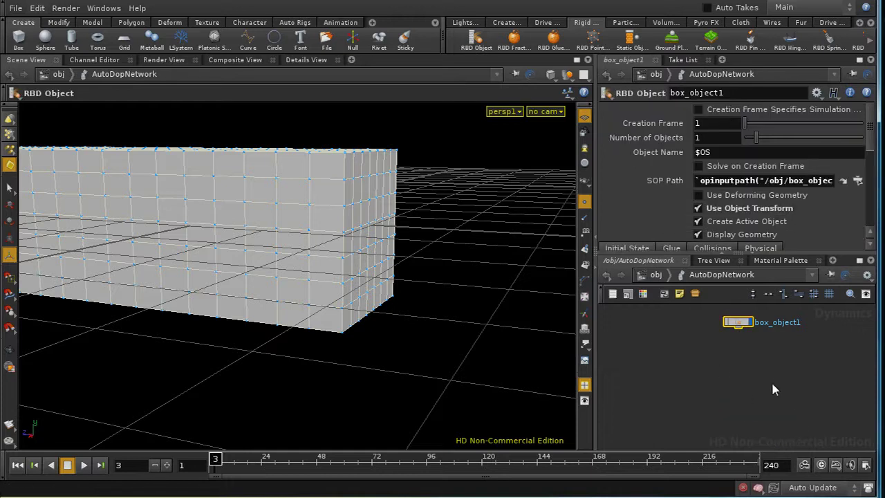
middle_drag(771, 380, 751, 401)
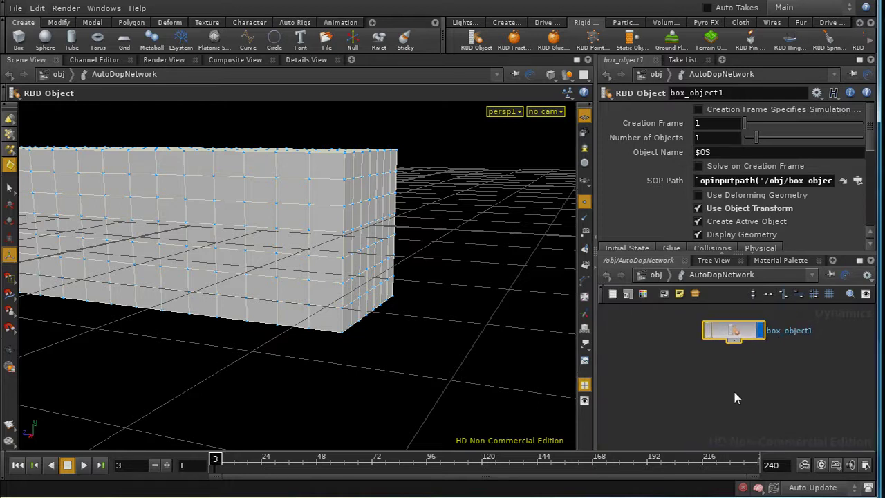
- Create sopsolver1 via 'sop so' beneath box_object1, wire them together, and rewind to frame 1
key(Tab)
text(sop so)
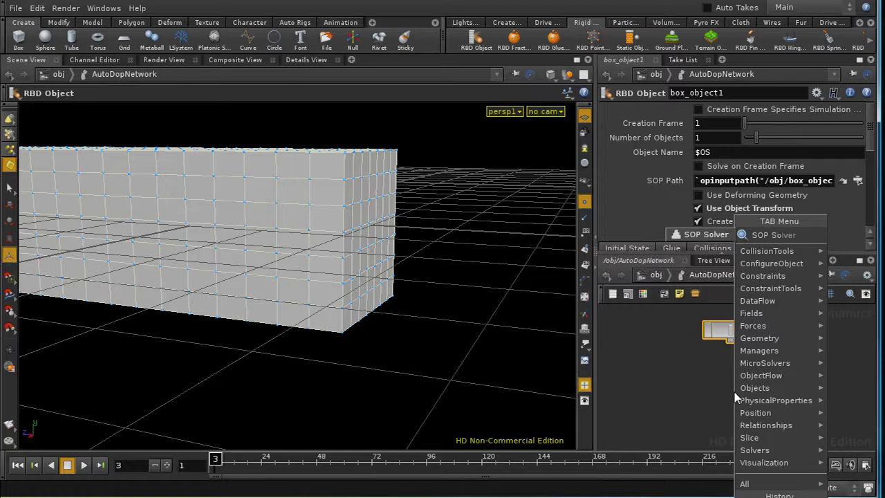
click(713, 239)
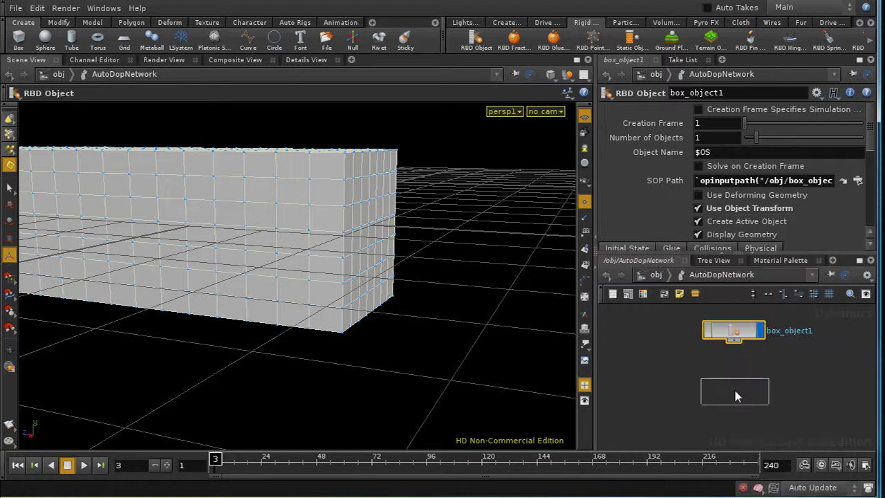
click(736, 389)
drag(734, 341, 738, 374)
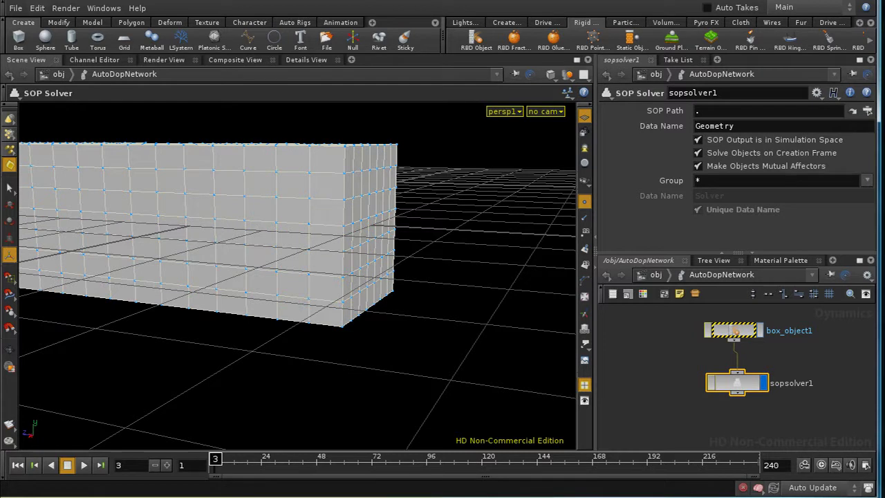
key(ctrl+Up)
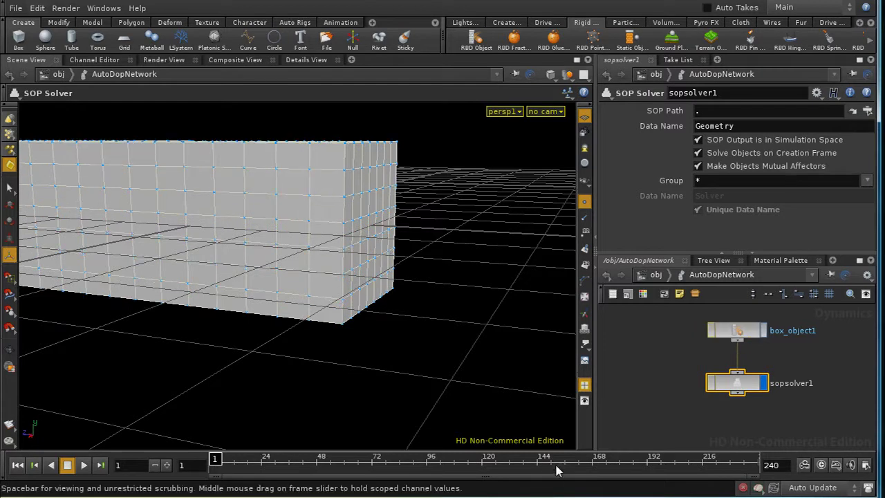
- Show the Geometry data under AutoDopNetwork > box_object1 in the Details View
click(754, 333)
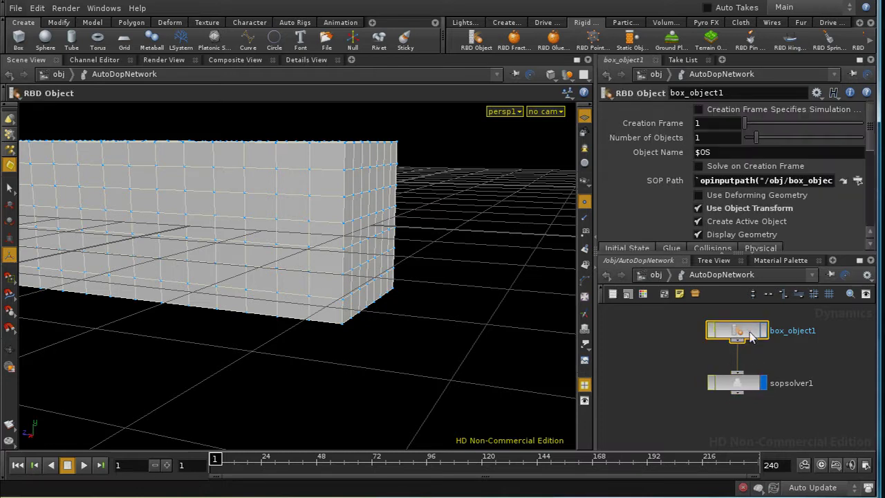
click(318, 61)
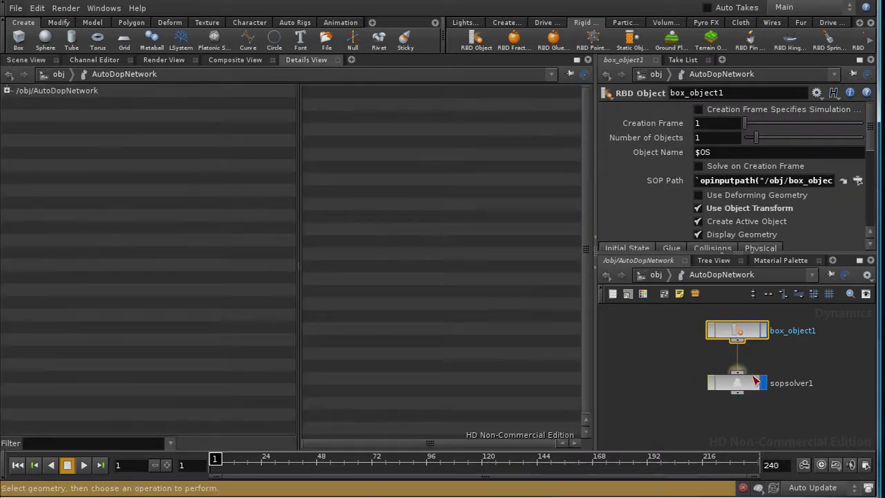
click(6, 90)
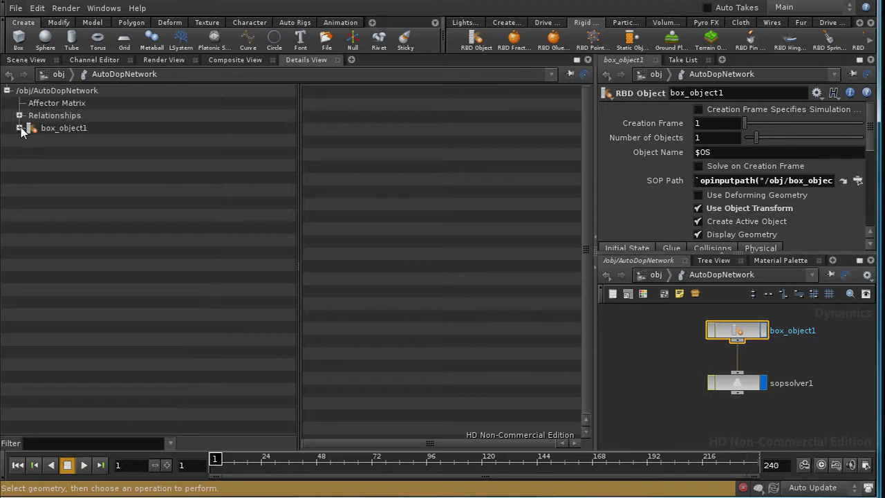
click(20, 128)
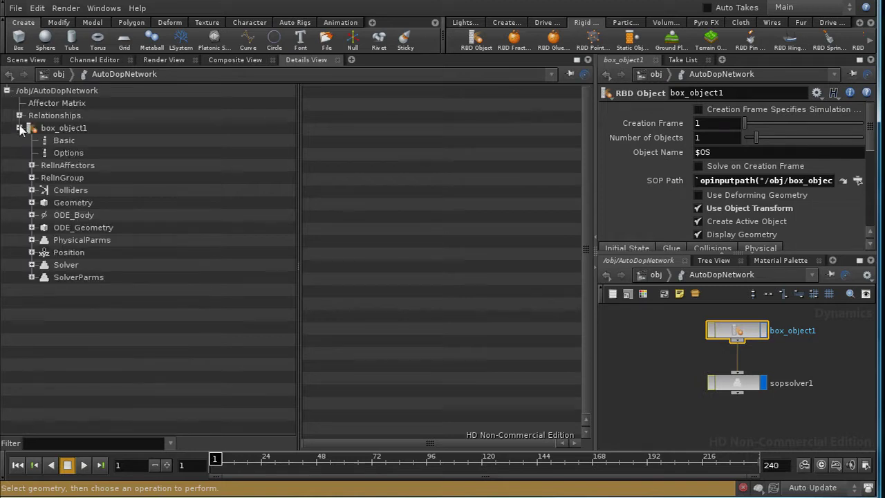
click(66, 202)
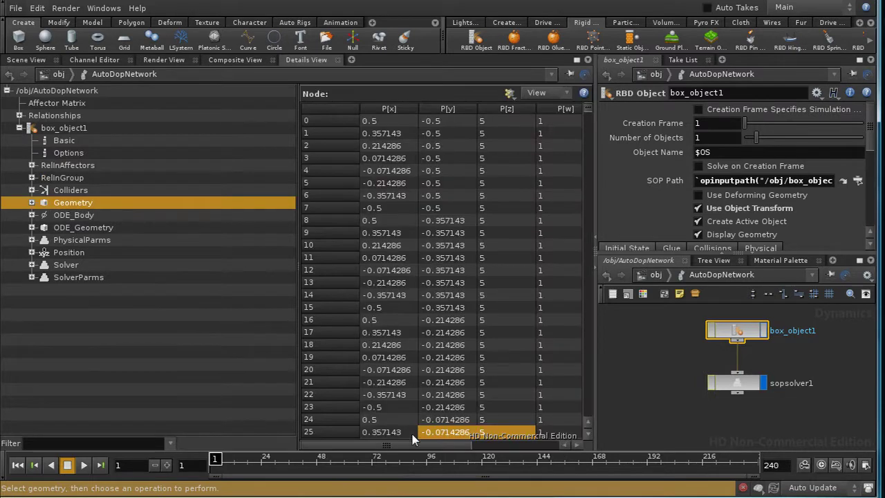
- Scroll the point spreadsheet sideways to reach the heat column
drag(422, 449, 499, 454)
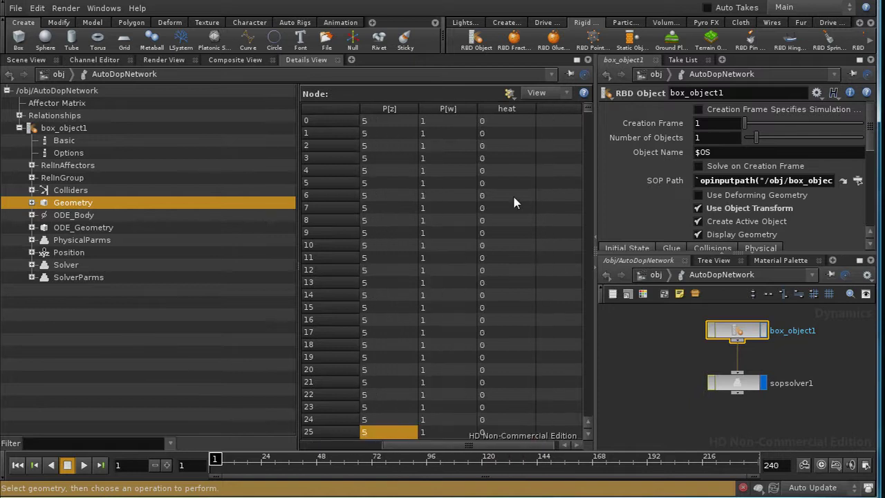
drag(474, 446, 550, 429)
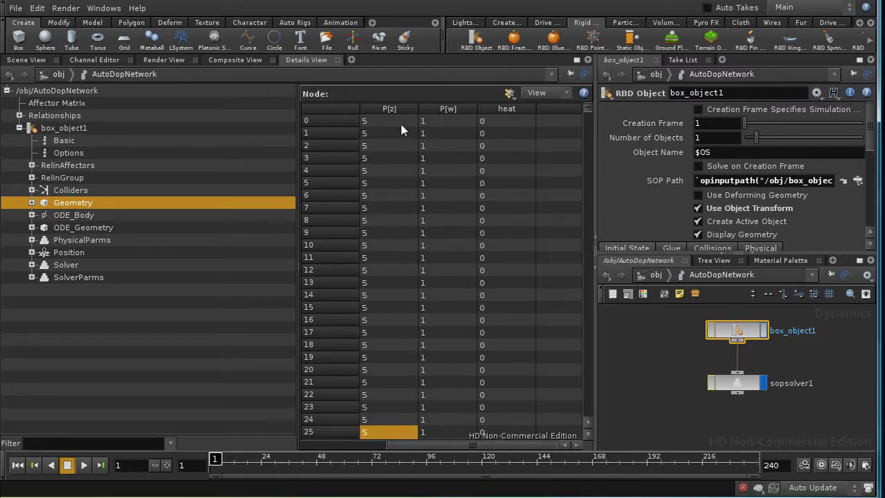
drag(494, 453, 379, 449)
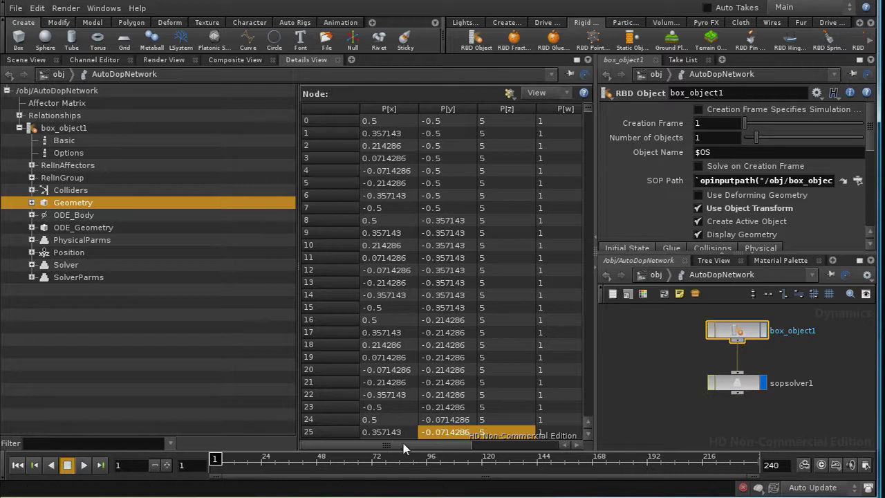
mouse_move(405, 449)
mouse_down()
mouse_move(494, 450)
mouse_move(387, 452)
mouse_up()
drag(437, 450, 511, 451)
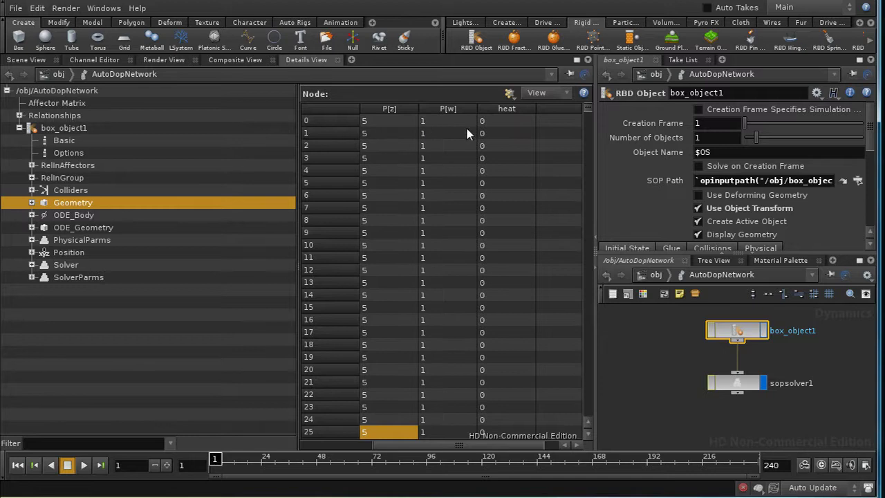
drag(441, 446, 368, 446)
- Select sopsolver1, turn on its display flag, and pan the network view left
click(744, 386)
click(764, 382)
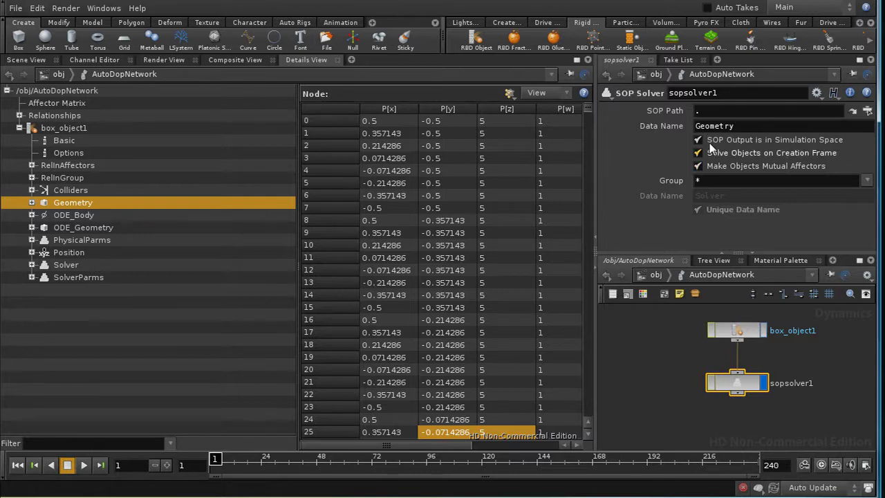
middle_drag(818, 413, 792, 410)
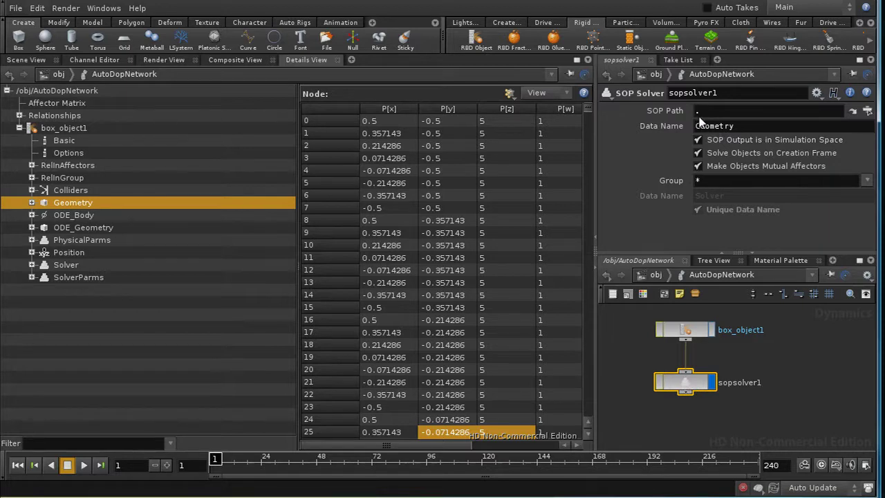
double_click(684, 382)
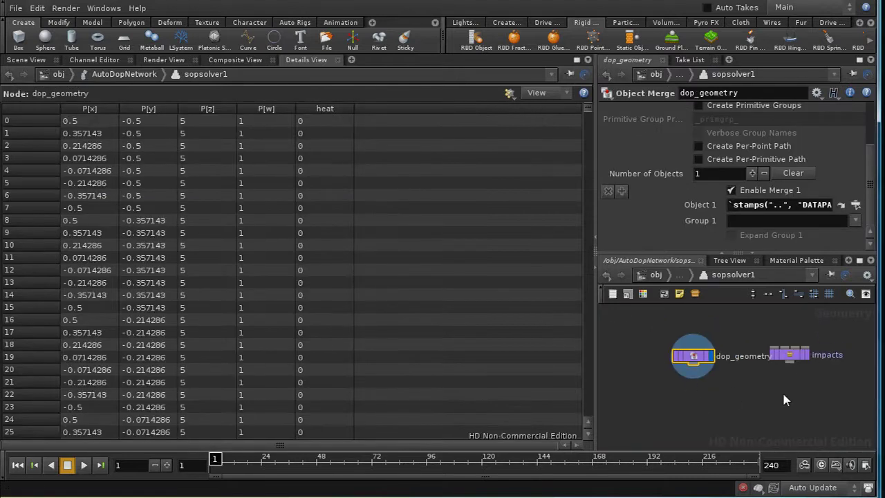
drag(795, 353, 818, 372)
click(813, 372)
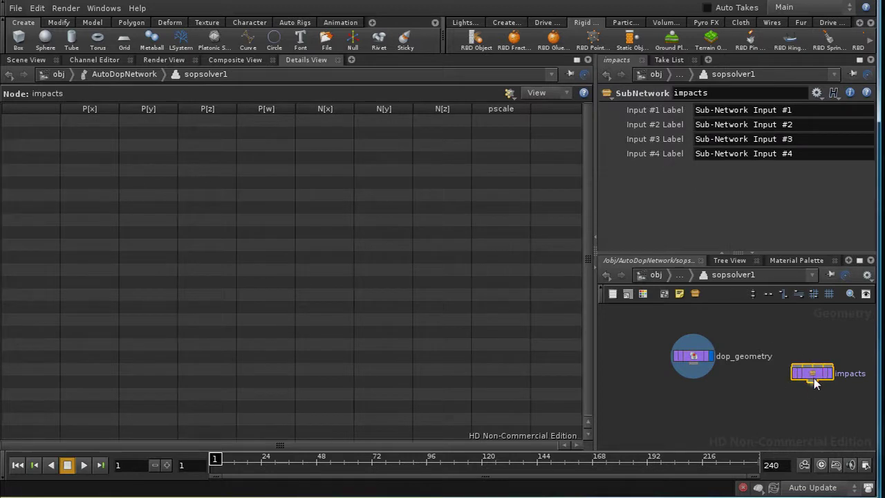
drag(816, 380, 814, 368)
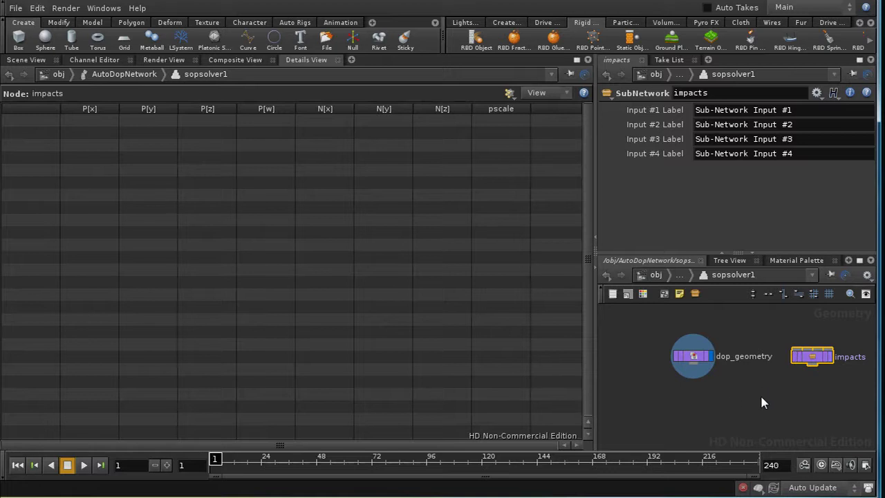
click(694, 358)
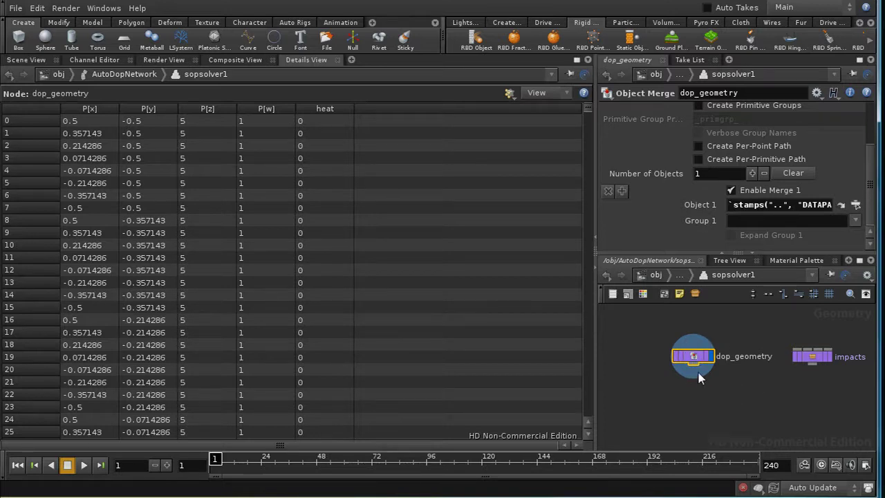
middle_drag(641, 404, 682, 385)
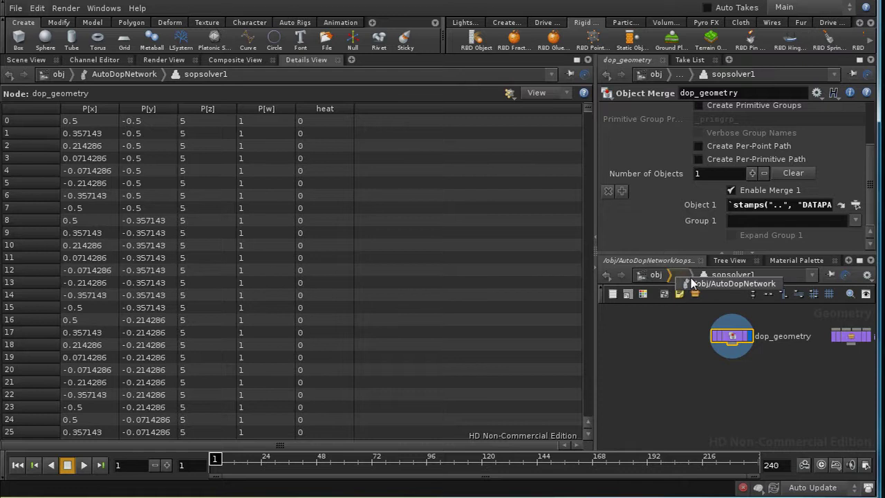
click(692, 283)
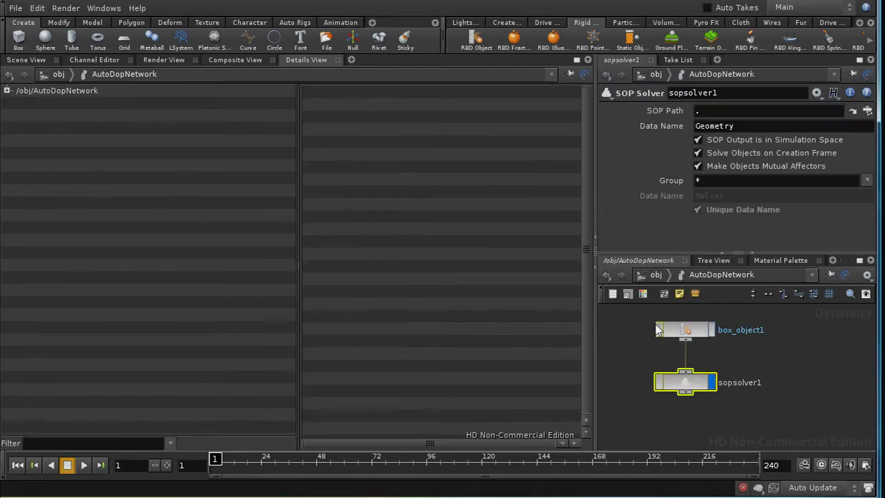
click(682, 330)
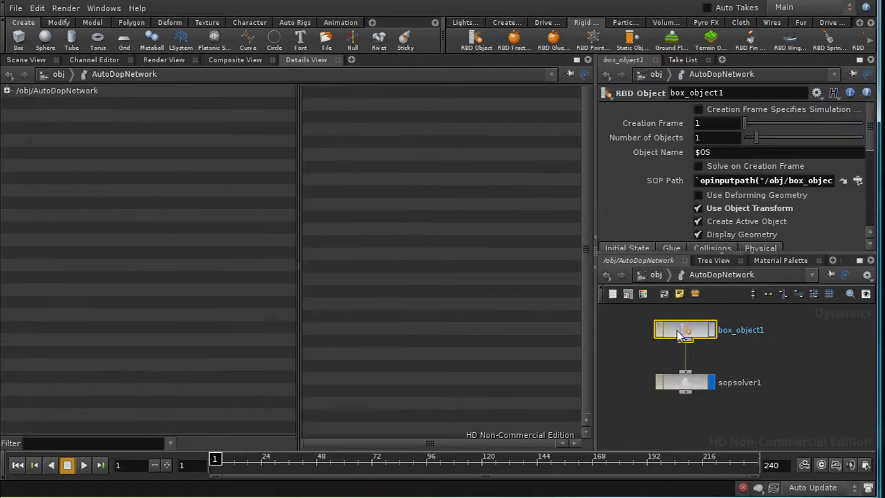
click(6, 90)
click(20, 128)
click(85, 202)
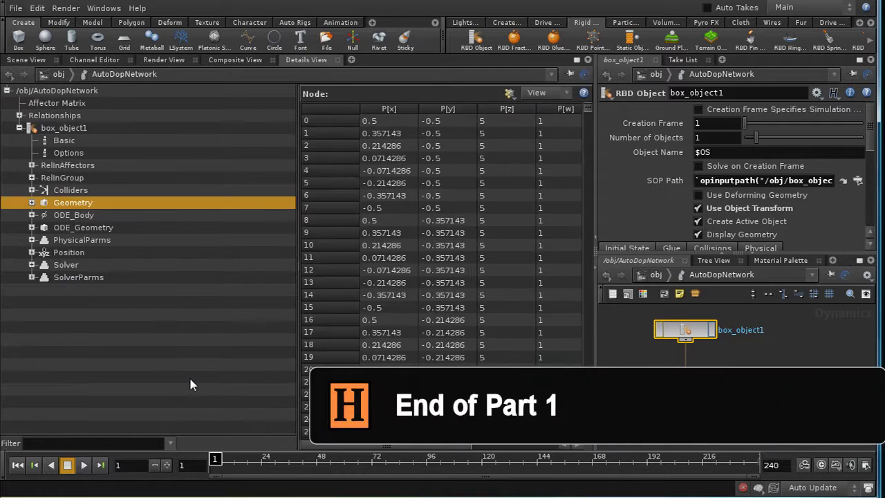